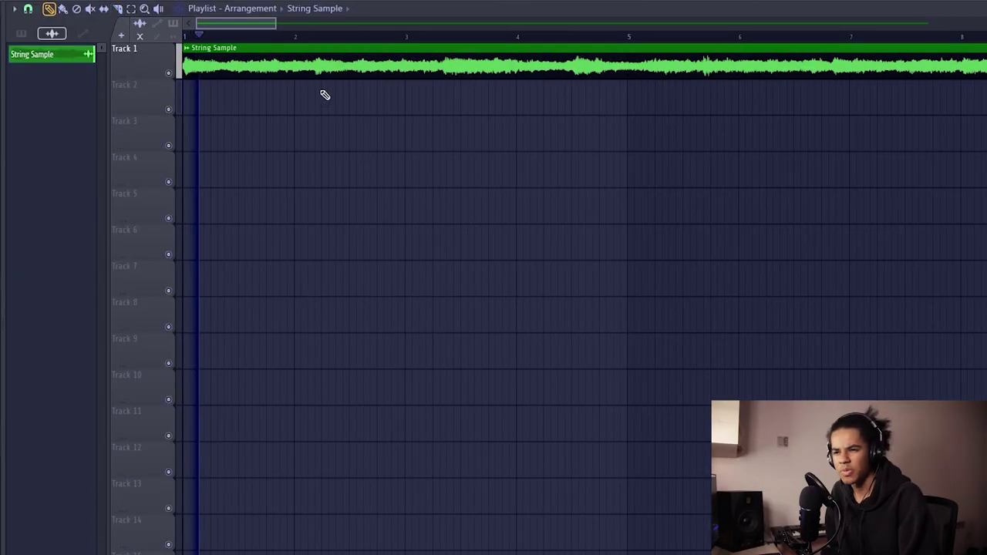
# - Set the project tempo to 151 BPM and pick the root note for the String Sample in its channel settings
pyautogui.scroll(-4, 289, 41)
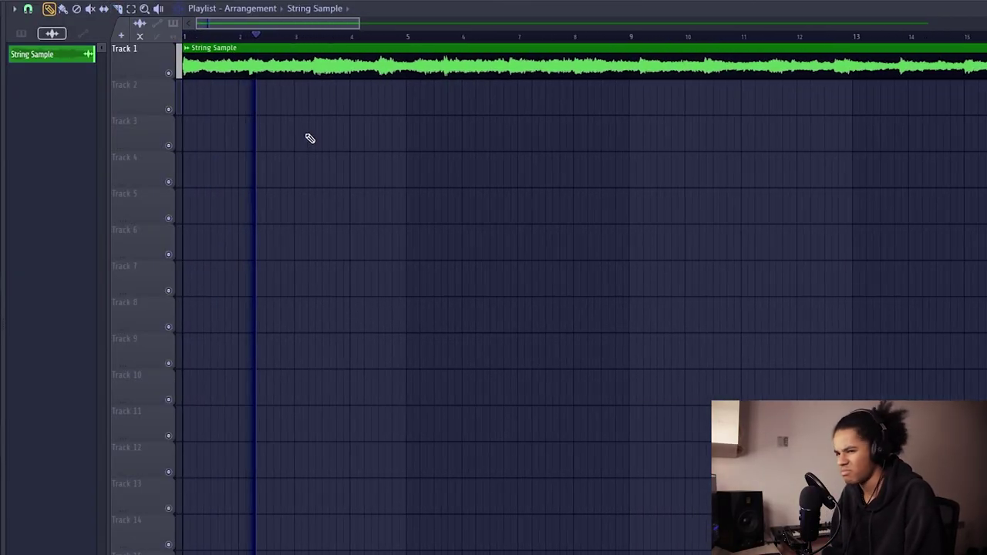
pyautogui.doubleClick(324, 72)
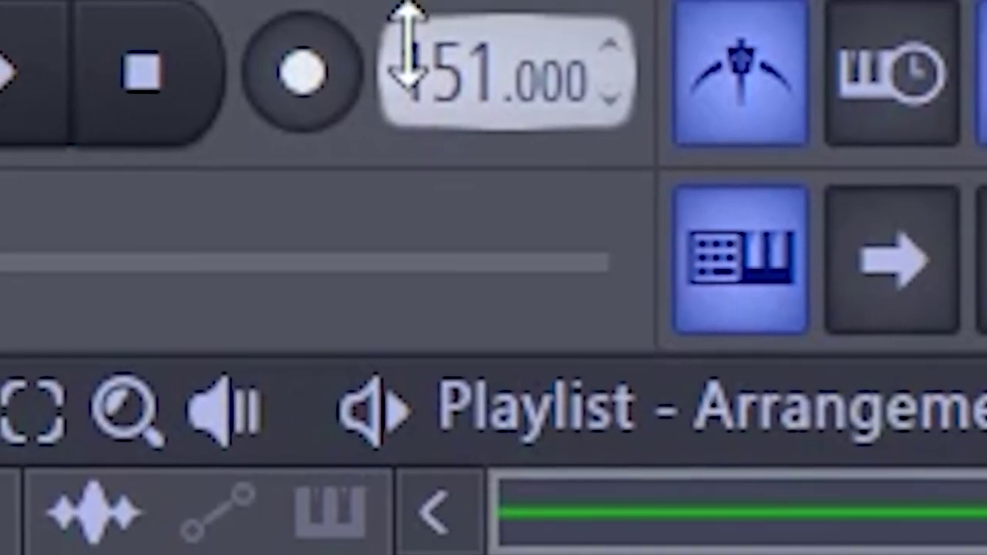
pyautogui.moveTo(406, 51)
pyautogui.mouseDown()
pyautogui.moveTo(406, 89)
pyautogui.moveTo(407, 59)
pyautogui.mouseUp()
pyautogui.moveTo(493, 62); pyautogui.dragTo(494, 54)
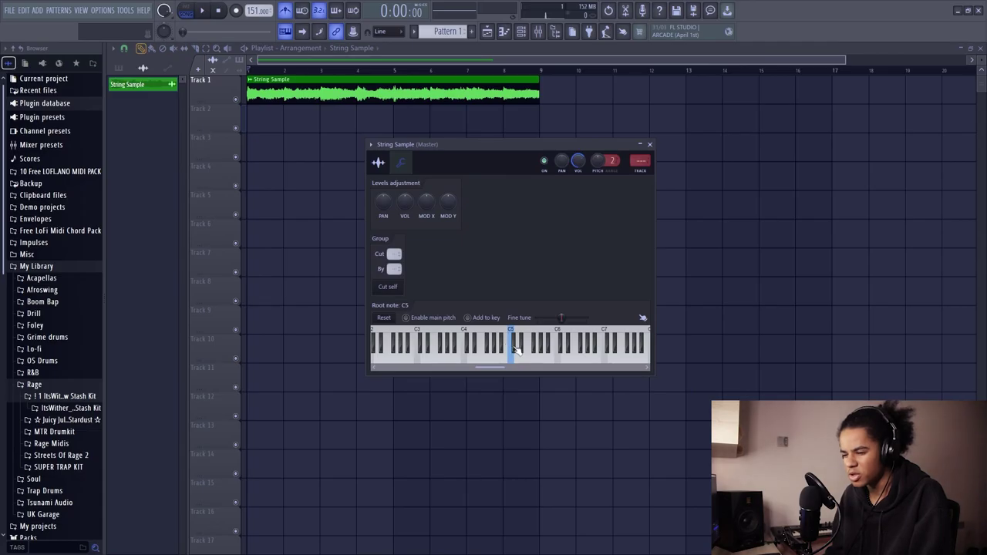
pyautogui.click(514, 349)
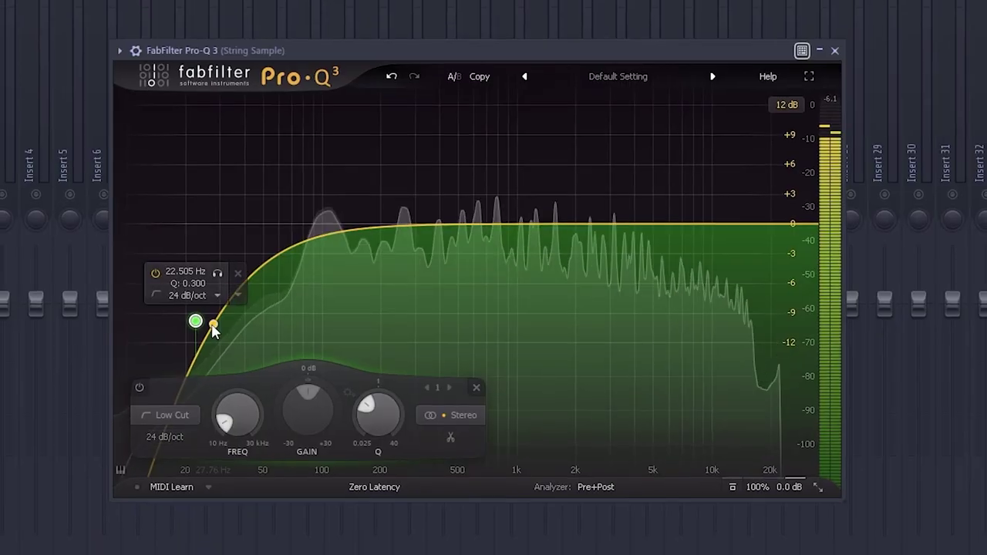
# - Shape the 24 dB/oct low cut on the String Sample in Pro-Q 3 and raise the crystal amount to about 16%
pyautogui.moveTo(213, 330); pyautogui.dragTo(367, 279)
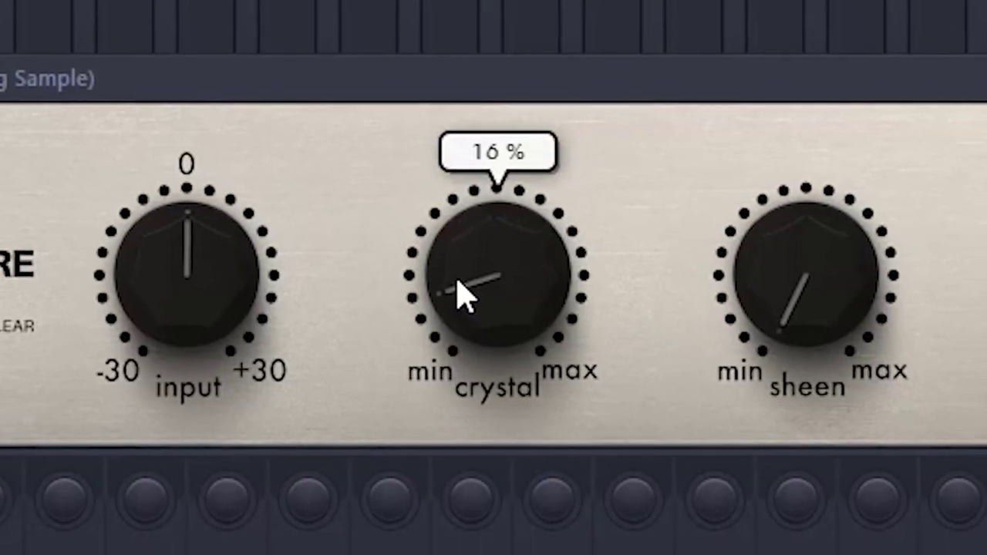
pyautogui.moveTo(463, 293); pyautogui.dragTo(467, 296)
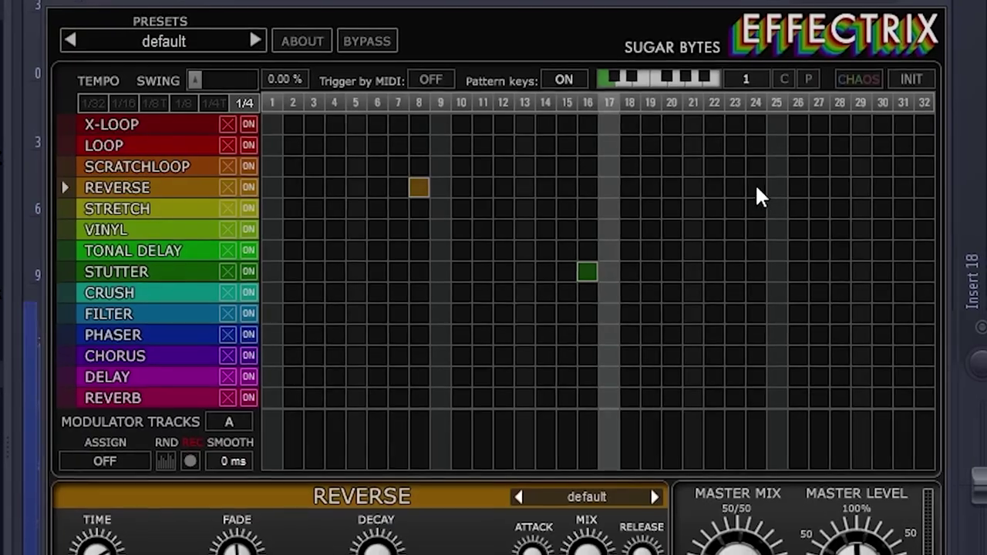
# - Add a Reverse effect on step 24 and a Stutter effect on step 32 in Effectrix
pyautogui.click(752, 188)
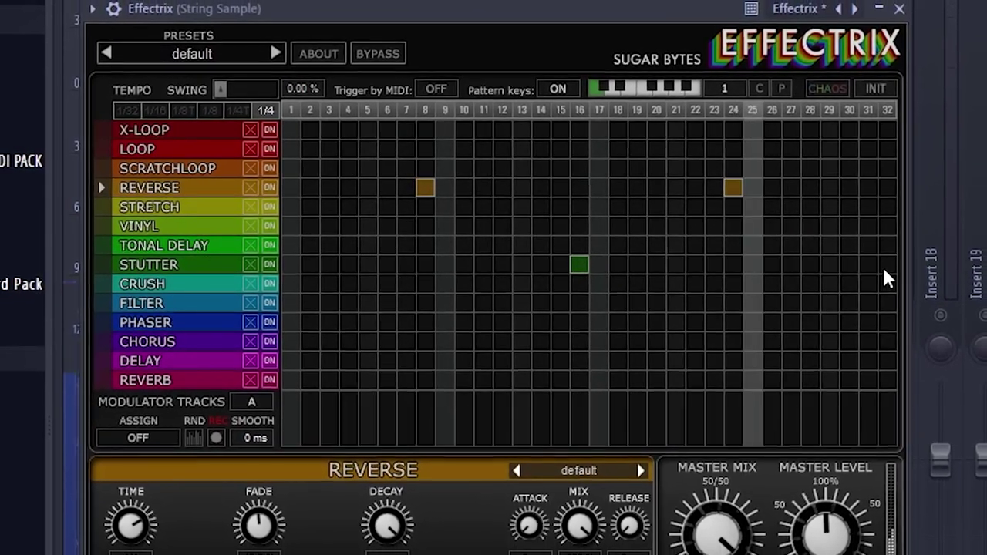
pyautogui.click(883, 268)
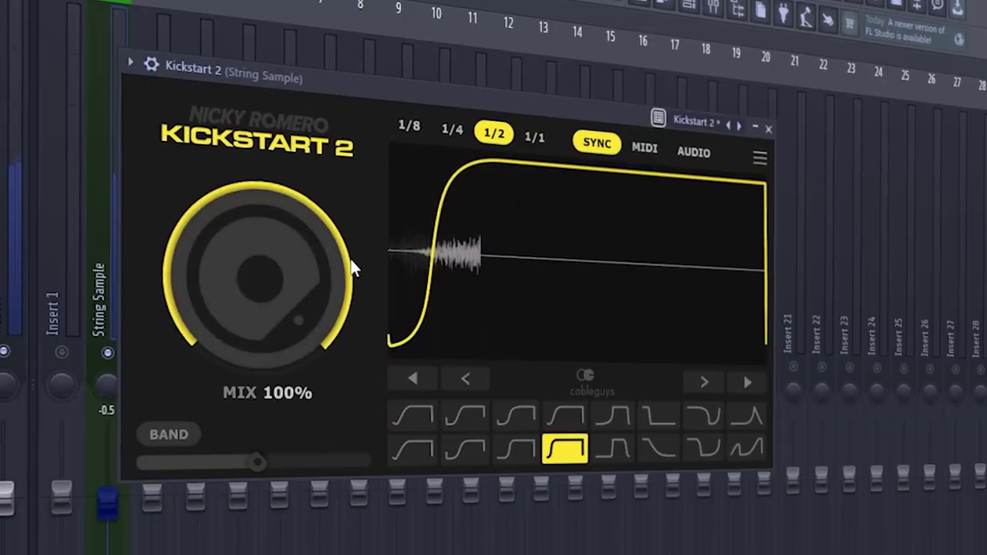
# - Lower the Kickstart 2 mix on the String Sample and set its rate to 1/1
pyautogui.moveTo(353, 265); pyautogui.dragTo(352, 301)
pyautogui.moveTo(264, 278); pyautogui.dragTo(264, 285)
pyautogui.click(540, 138)
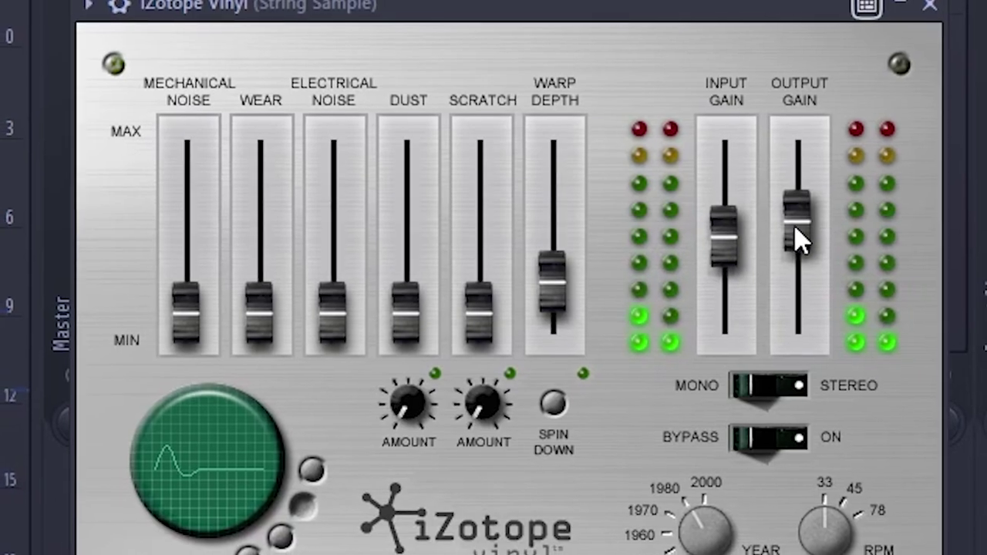
# - Raise the output gain in iZotope Vinyl and adjust ValhallaVintageVerb, setting its modulation depth to 47.6%
pyautogui.moveTo(797, 238); pyautogui.dragTo(775, 218)
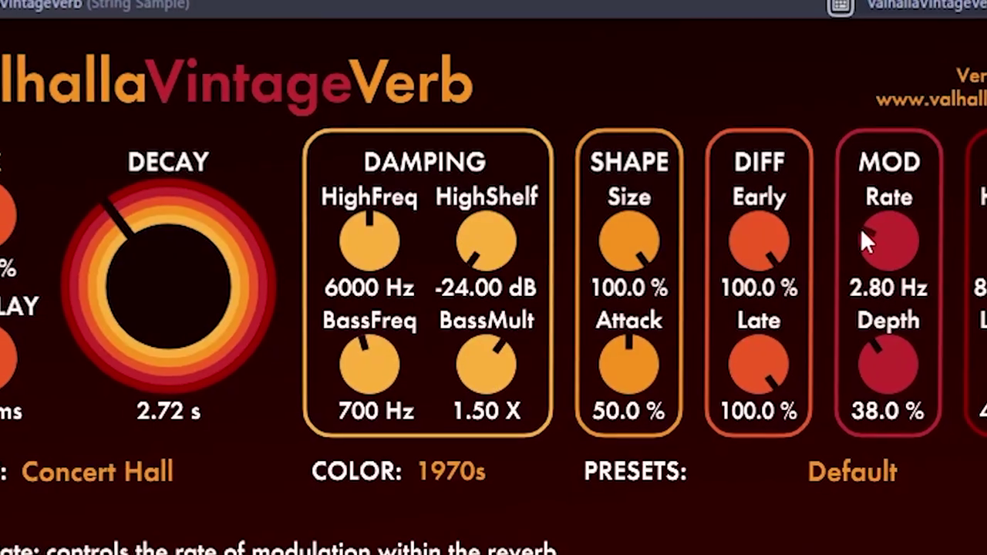
pyautogui.moveTo(887, 374); pyautogui.dragTo(855, 348)
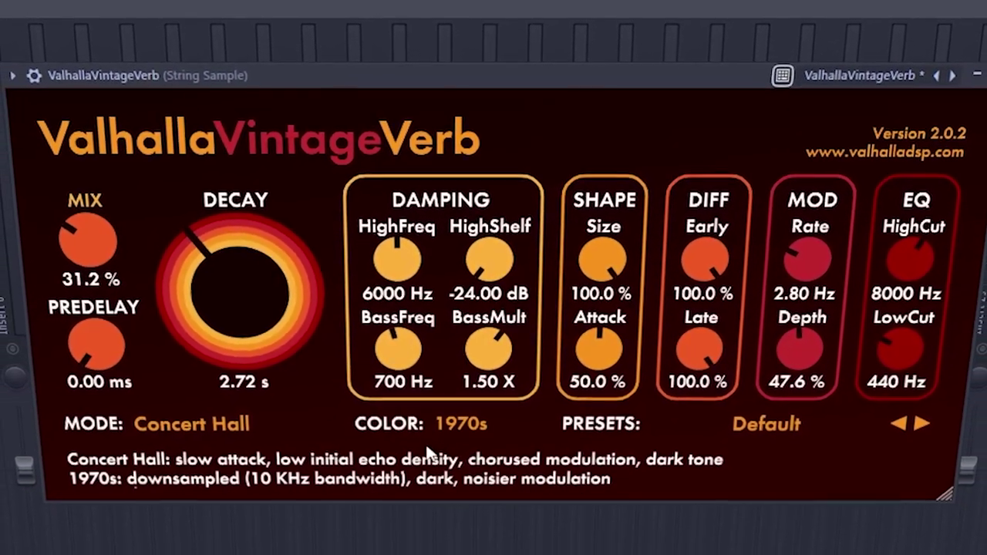
pyautogui.moveTo(278, 357); pyautogui.dragTo(272, 346)
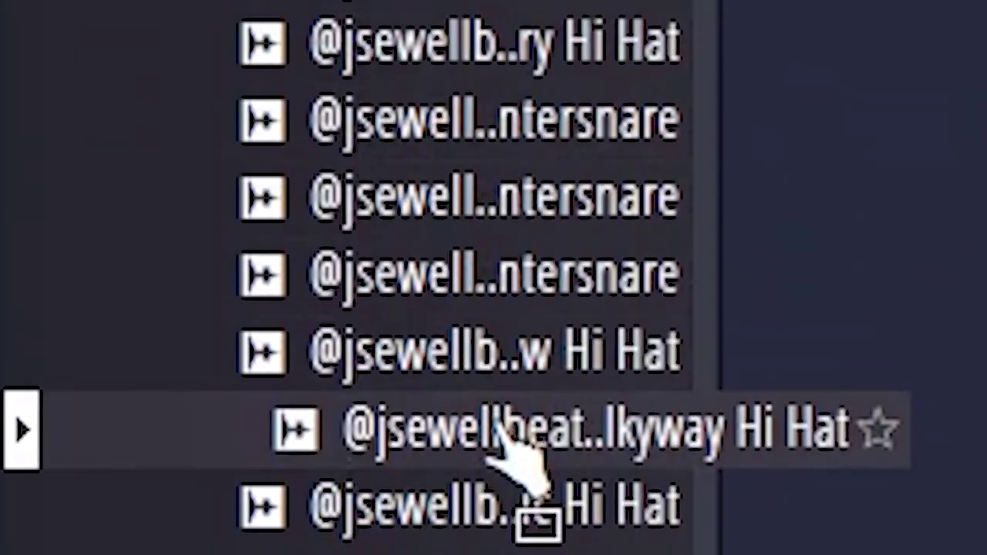
# - Audition the hi-hat and countersnare samples in the drum kit folder
pyautogui.press('Down')
pyautogui.press('Down')
pyautogui.scroll(-1, 455, 169)
pyautogui.press('Down')
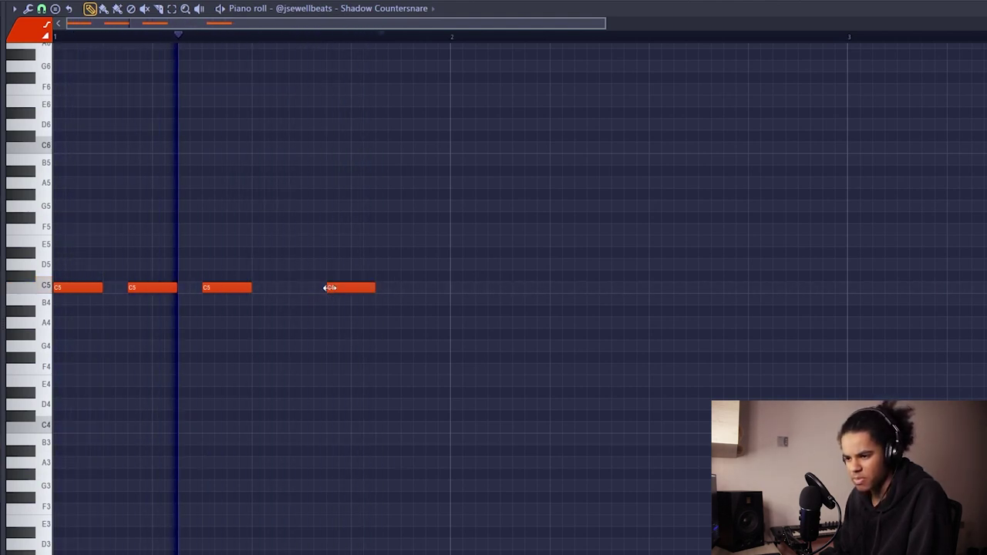
# - Add a fifth C5 countersnare note near the end of bar 1 and duplicate the pattern to fill four bars
pyautogui.click(401, 289)
pyautogui.hotkey('ctrl', 'b')
pyautogui.keyDown('ctrl'); pyautogui.click(533, 38); pyautogui.keyUp('ctrl')
pyautogui.scroll(-1, 606, 172)
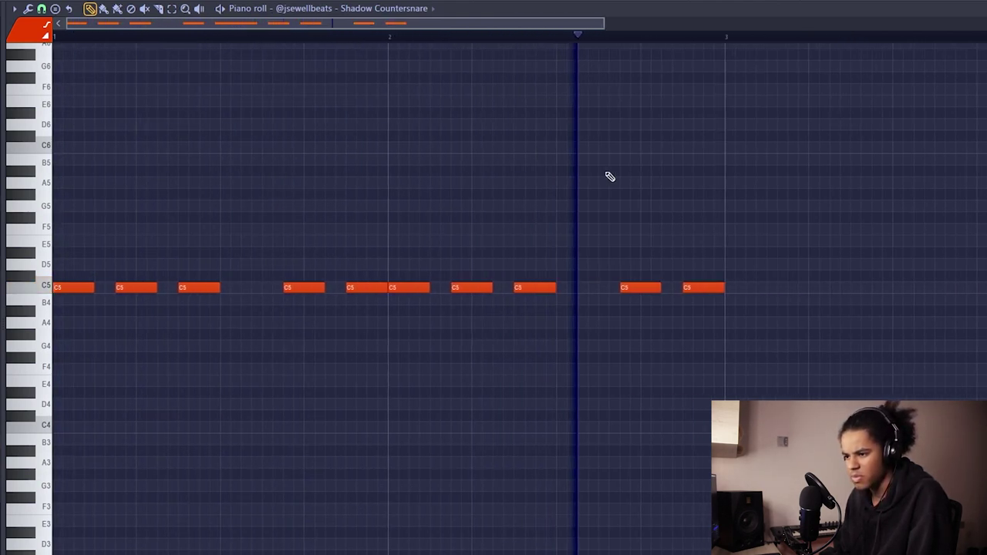
pyautogui.hotkey('ctrl', 'b')
pyautogui.keyDown('ctrl'); pyautogui.click(579, 38); pyautogui.keyUp('ctrl')
pyautogui.scroll(-1, 581, 44)
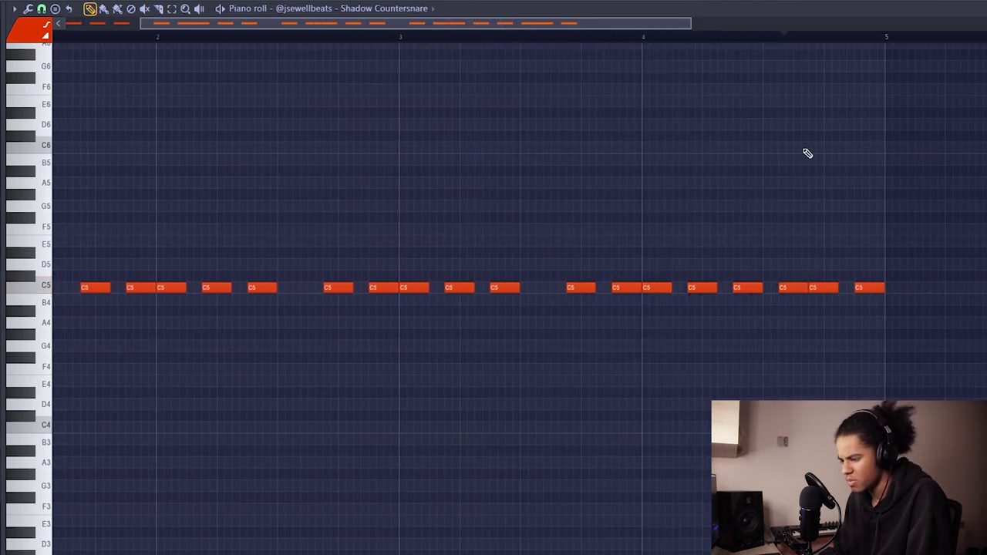
pyautogui.scroll(-2, 736, 38)
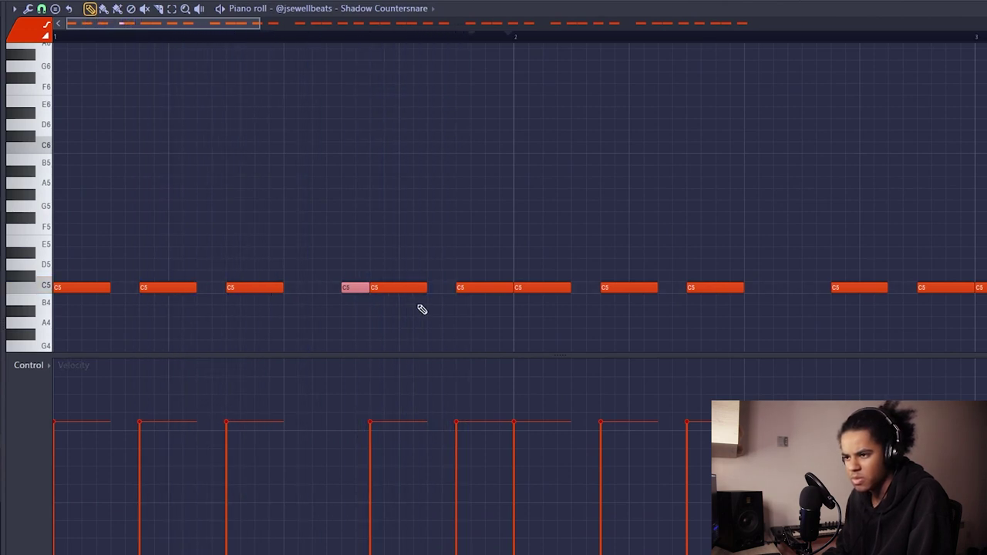
# - Collapse the velocity lane and add extra short C5 hits to the countersnare pattern in bars 2 and 3
pyautogui.moveTo(391, 355); pyautogui.dragTo(392, 553)
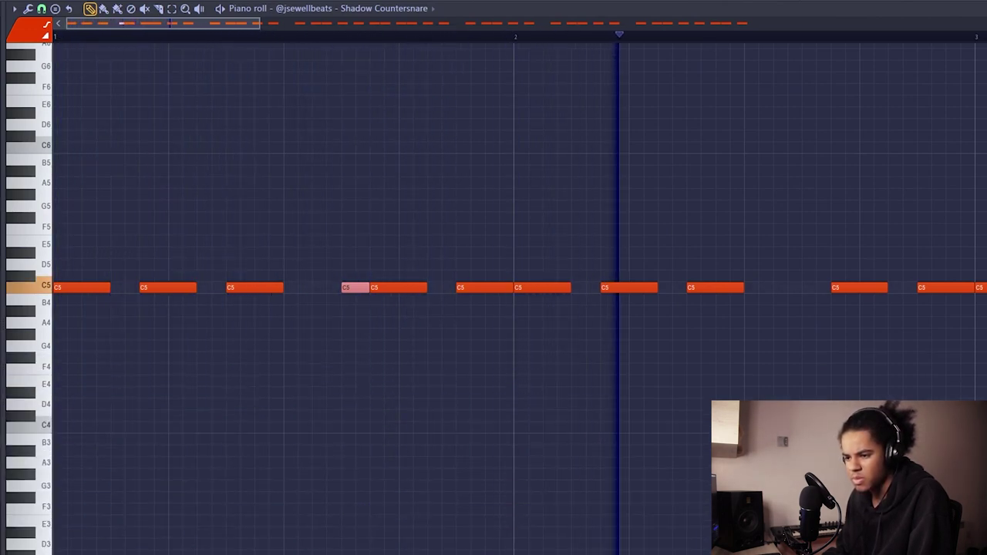
pyautogui.scroll(-2, 423, 39)
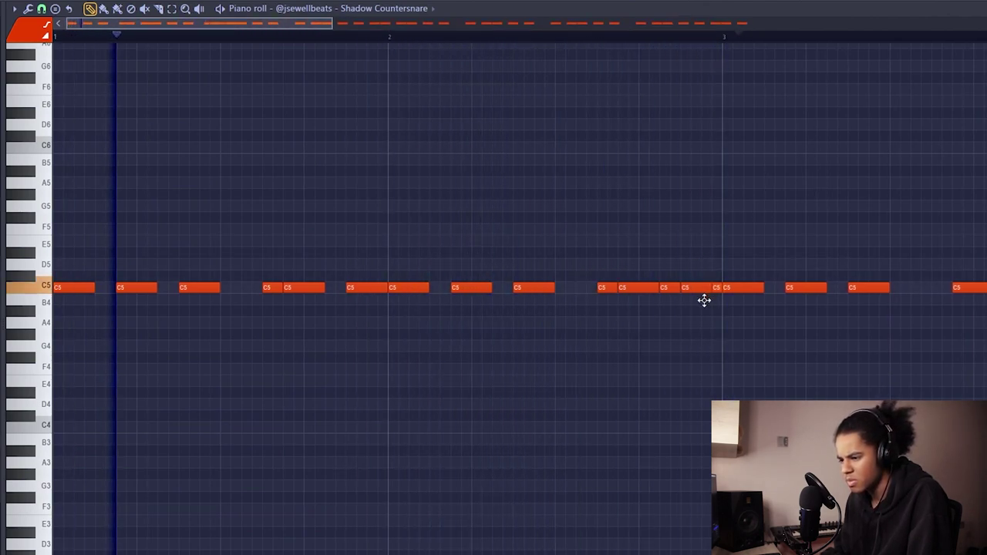
pyautogui.scroll(-3, 416, 42)
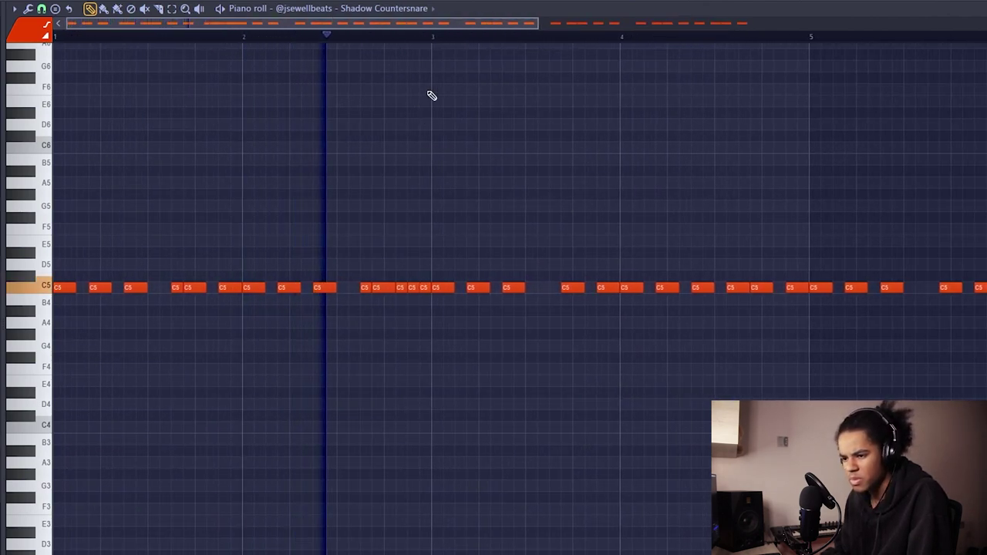
pyautogui.scroll(2, 523, 43)
pyautogui.click(606, 278)
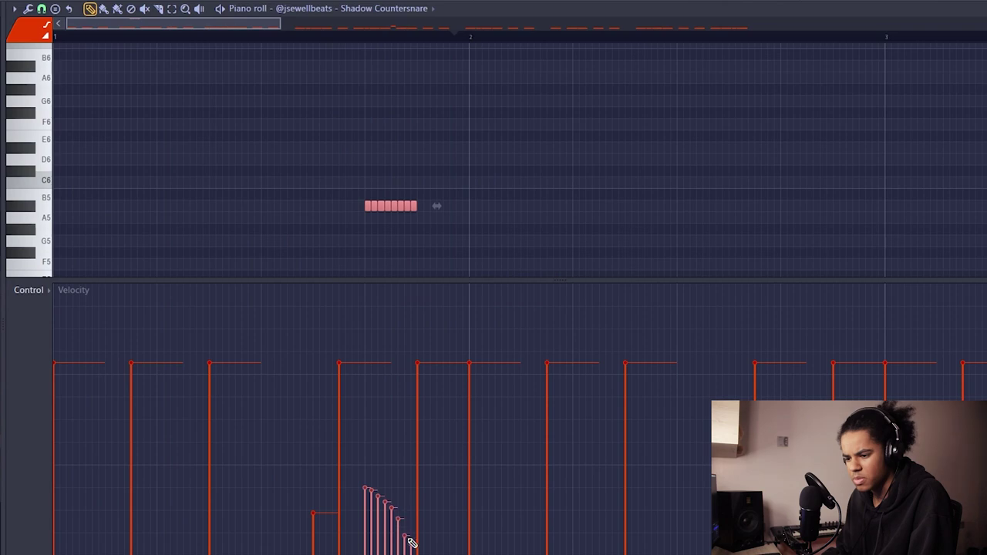
# - Add a fast eight-note F4 roll with descending velocities at the end of bar 1
pyautogui.moveTo(429, 279); pyautogui.dragTo(447, 552)
pyautogui.press('space')
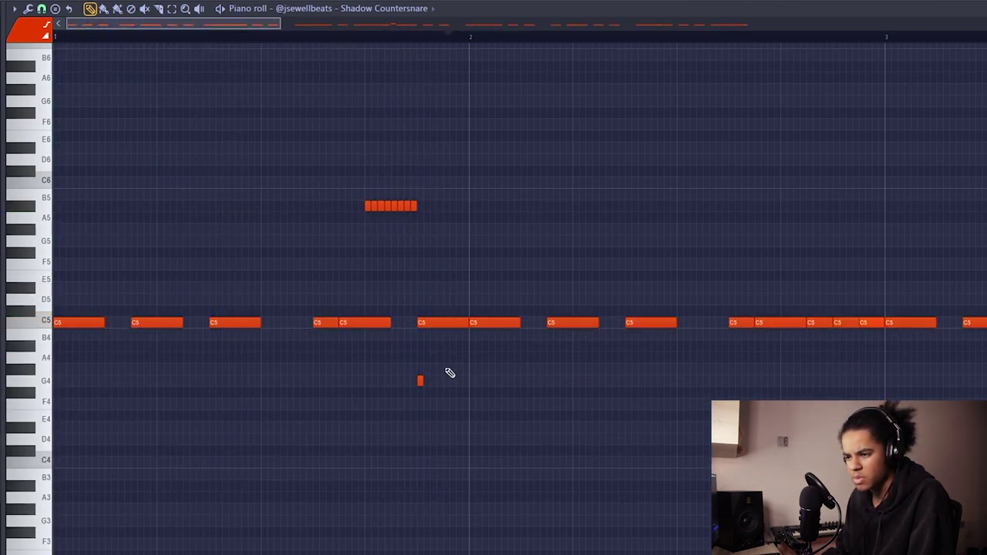
pyautogui.press('space')
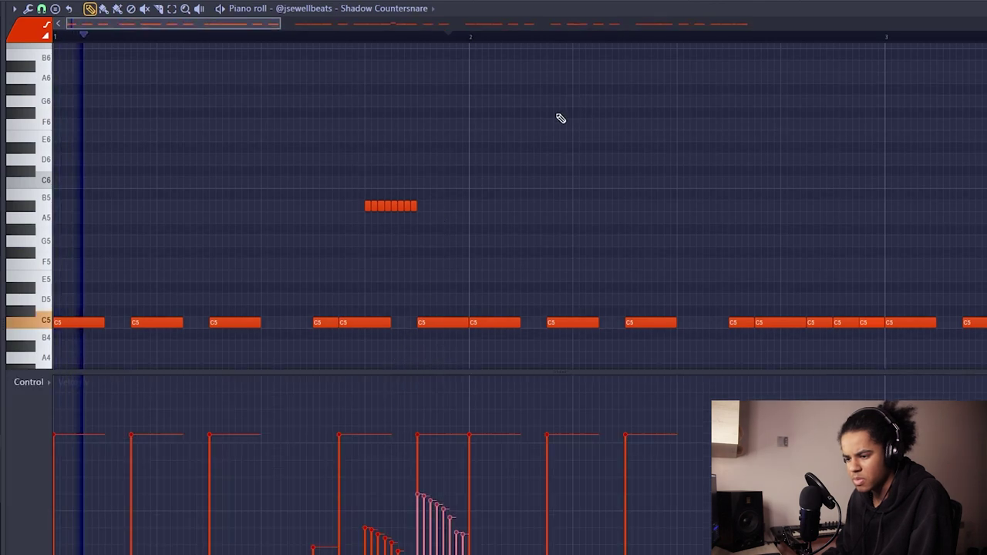
pyautogui.moveTo(491, 364); pyautogui.dragTo(491, 552)
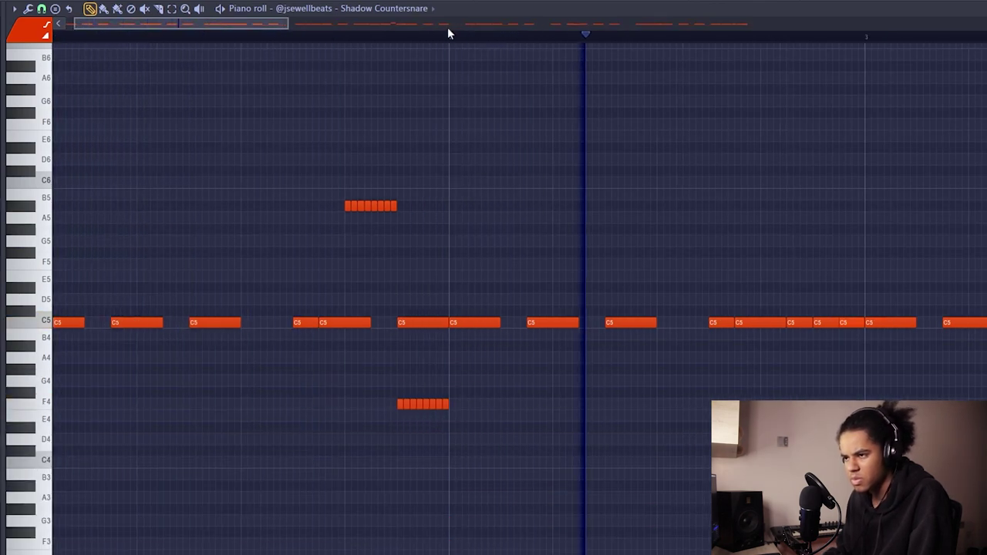
# - Copy the A#5 note roll from bar 1 and place it at the very end of bar 4
pyautogui.scroll(-3, 451, 30)
pyautogui.moveTo(158, 191); pyautogui.dragTo(191, 220)
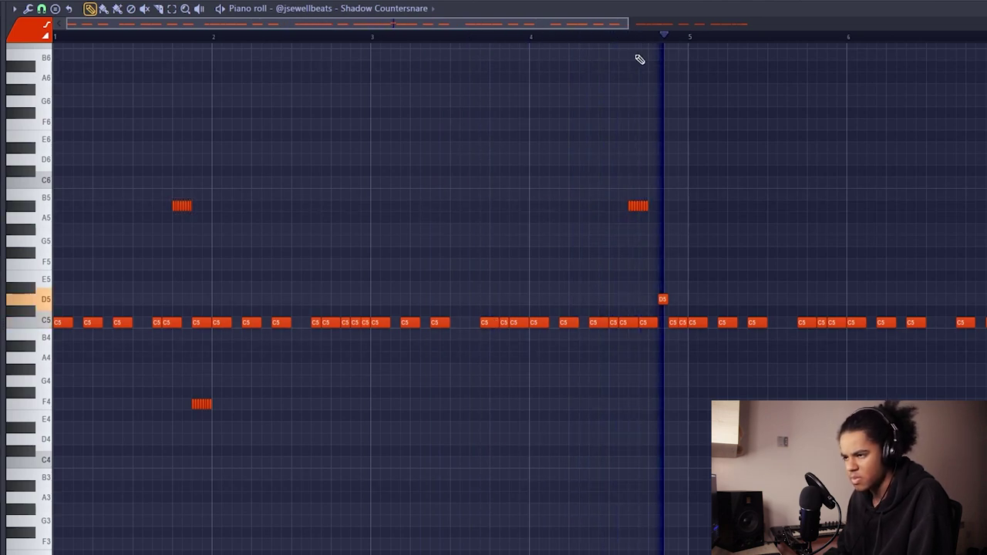
pyautogui.scroll(-1, 539, 37)
pyautogui.click(507, 38)
pyautogui.moveTo(577, 185); pyautogui.dragTo(519, 224)
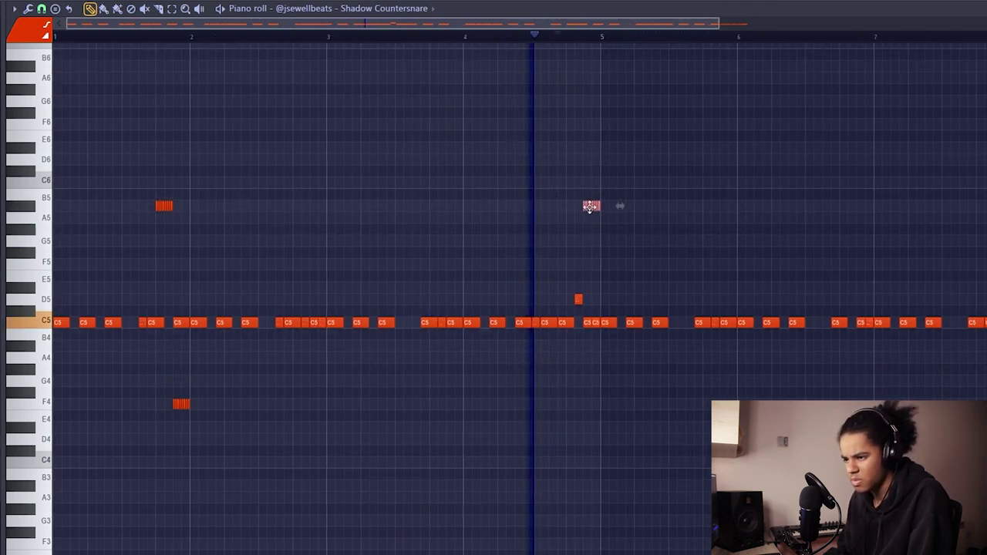
pyautogui.scroll(-2, 615, 38)
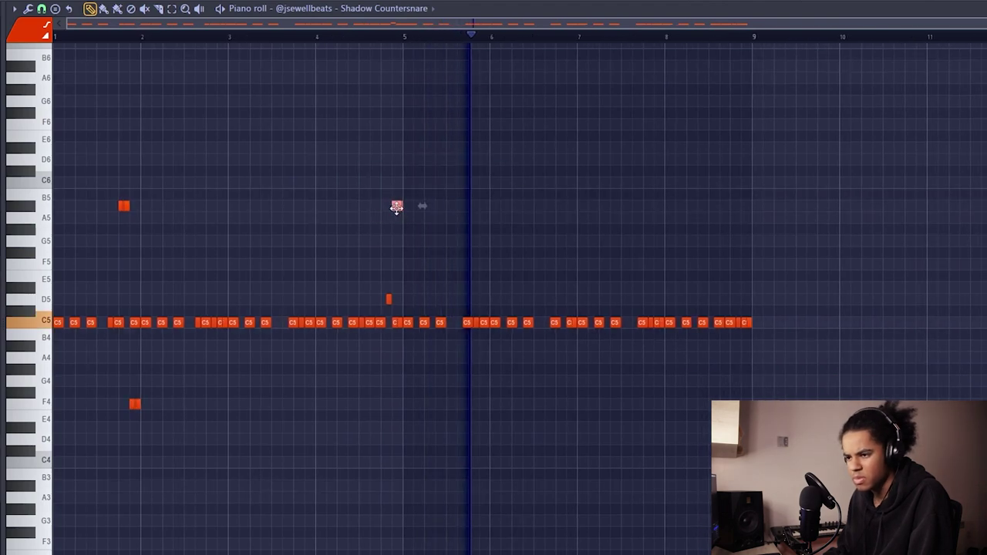
# - Place further note rolls on E5 at the end of bar 6 and on G4 at the end of bar 8
pyautogui.click(570, 276)
pyautogui.click(729, 275)
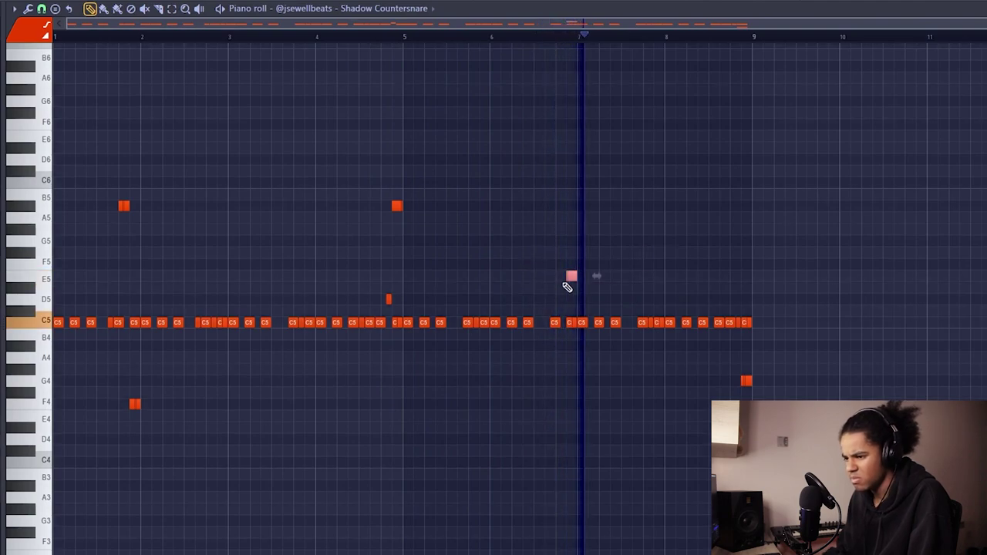
pyautogui.moveTo(747, 39); pyautogui.dragTo(748, 38)
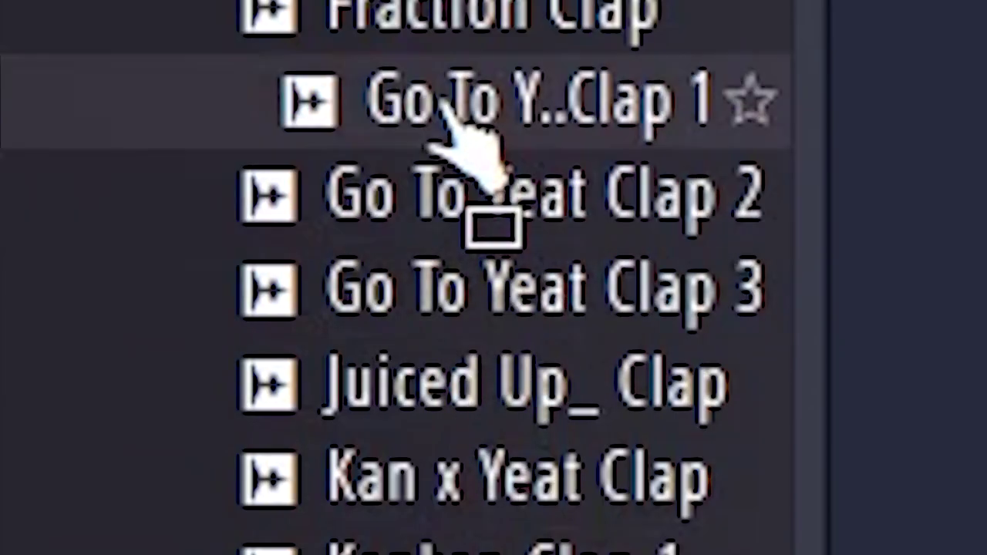
# - Choose a clap sample from the drum kit and add hits along the step sequencer row
pyautogui.moveTo(467, 239); pyautogui.dragTo(485, 275)
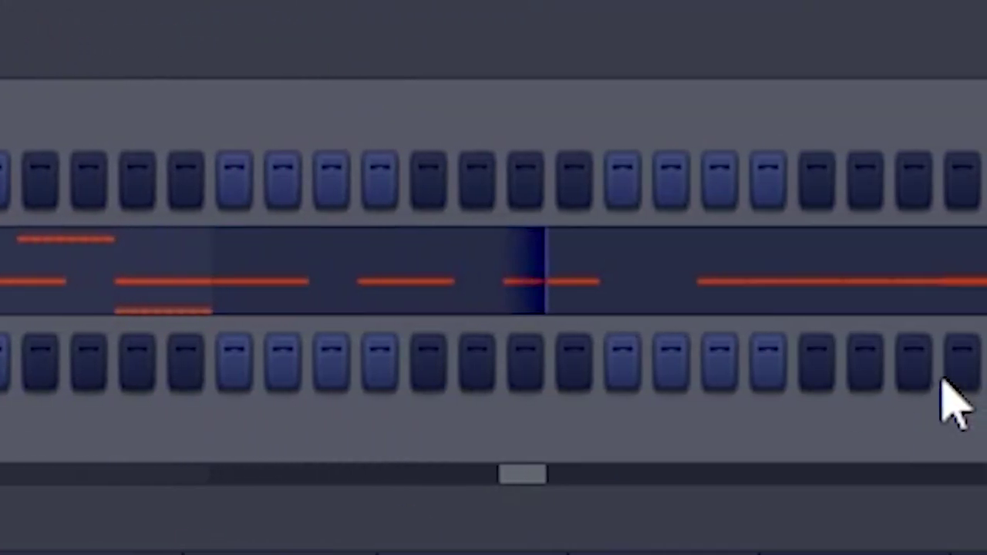
pyautogui.click(833, 363)
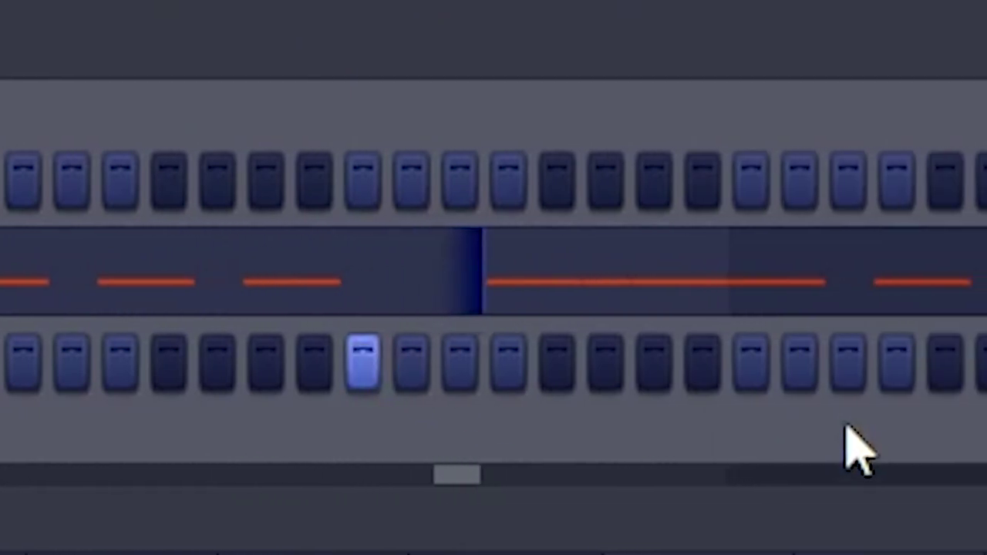
pyautogui.click(820, 363)
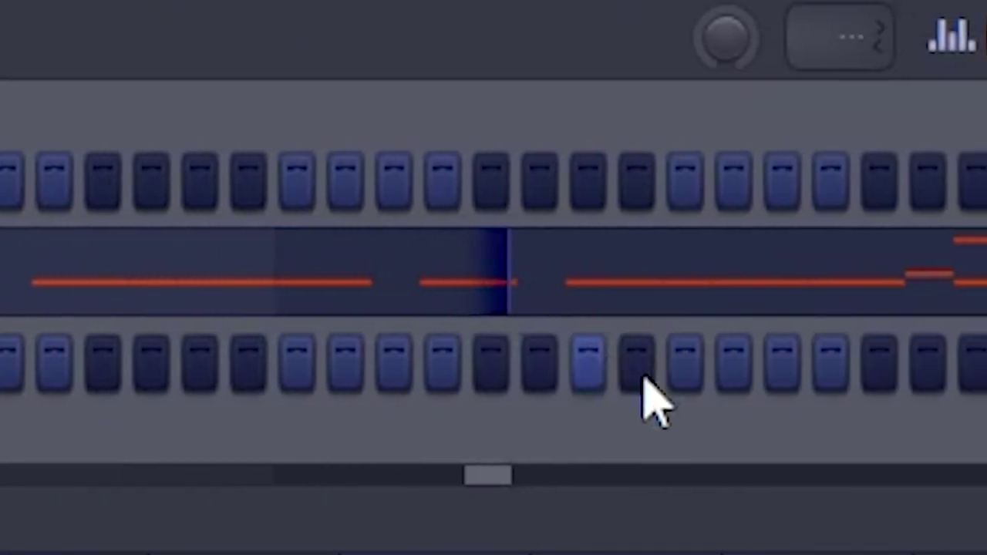
pyautogui.click(879, 363)
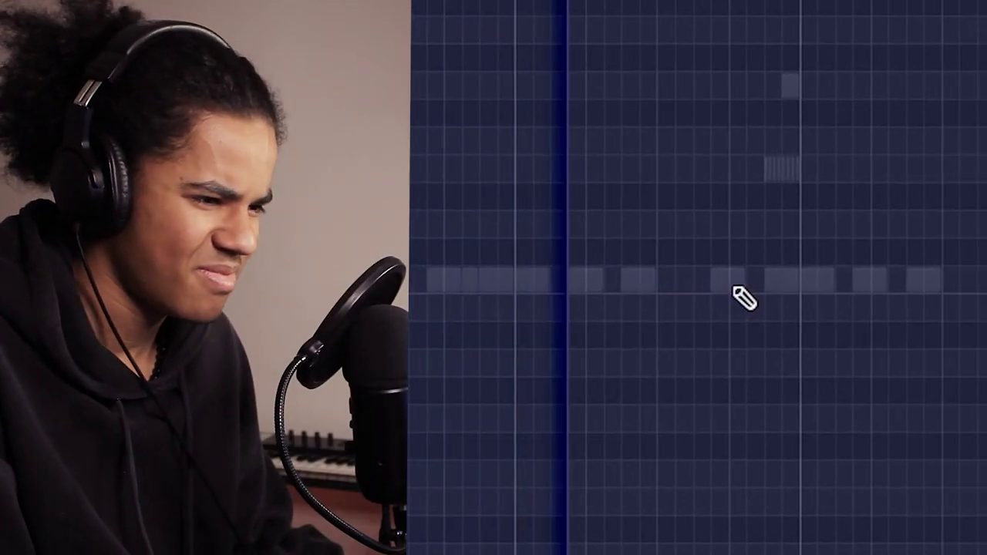
# - Place short C5 hits between the ghost notes across the remaining bars of the piano roll
pyautogui.click(805, 287)
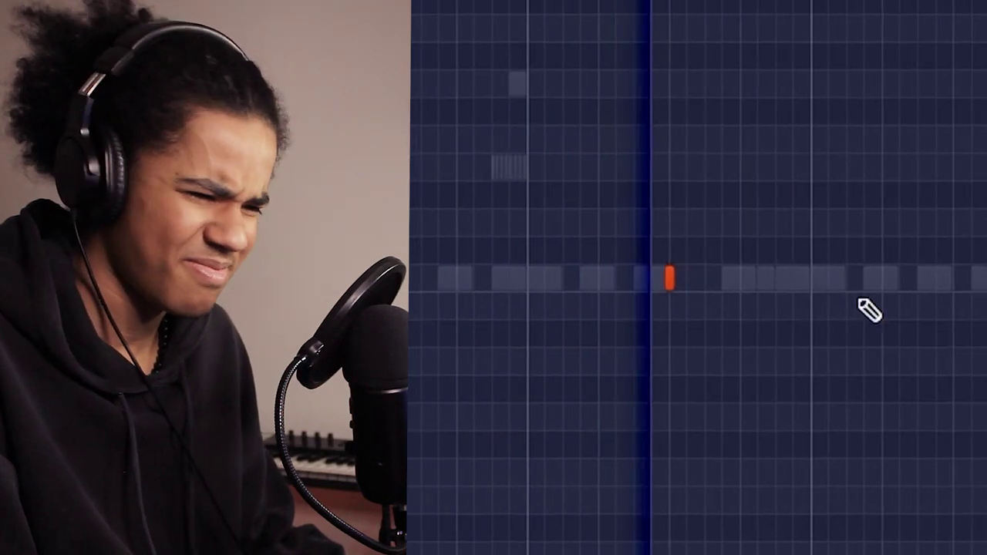
pyautogui.click(984, 278)
pyautogui.click(712, 274)
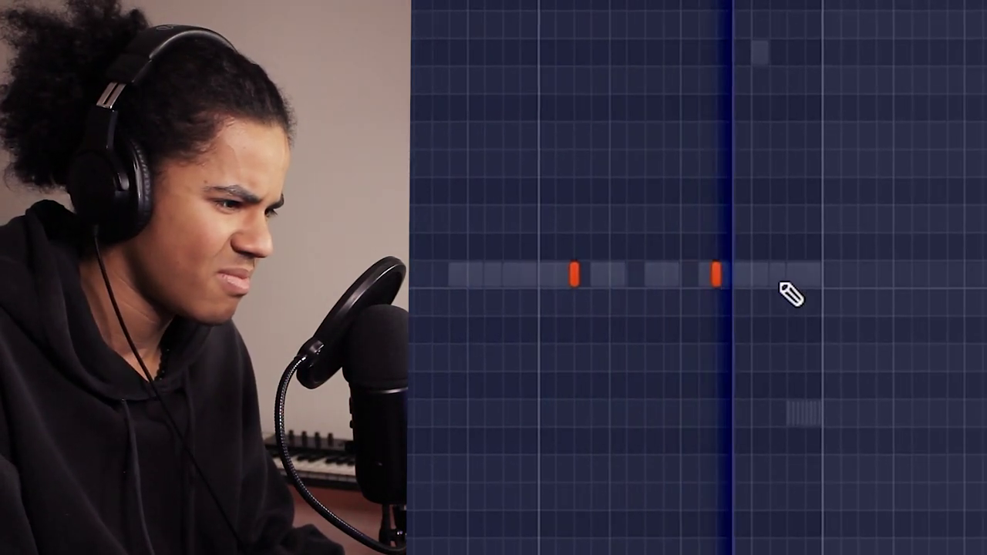
pyautogui.click(793, 291)
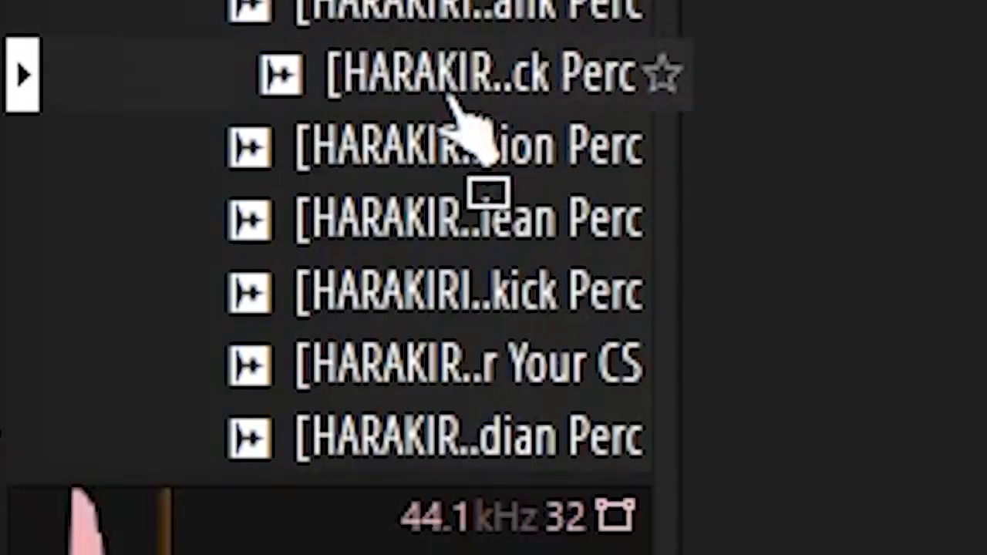
# - Load the [HARAKIRI] dis one clean Perc sample, place two C5 hits in bar 1 and copy them to bar 5
pyautogui.moveTo(447, 96); pyautogui.dragTo(481, 249)
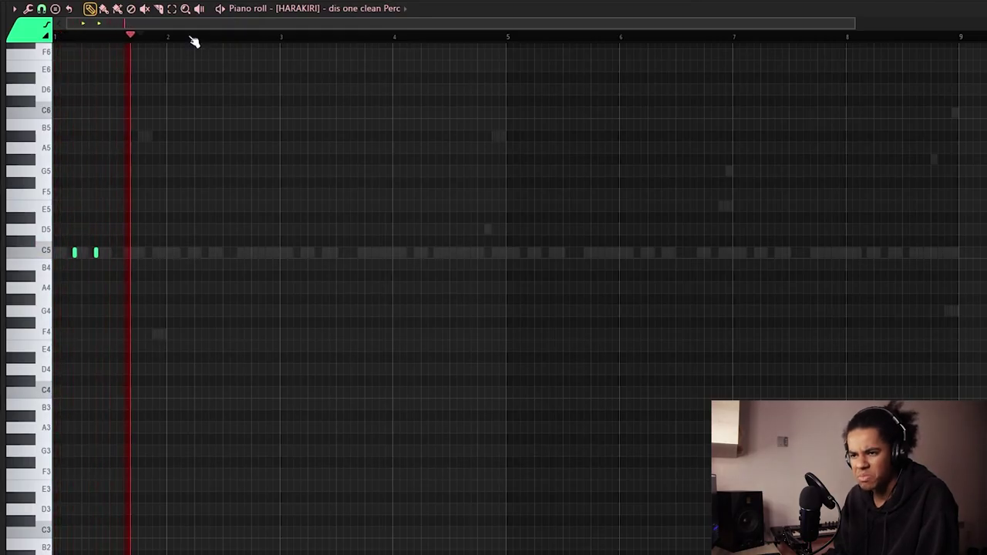
pyautogui.scroll(2, 194, 42)
pyautogui.moveTo(202, 202); pyautogui.dragTo(36, 284)
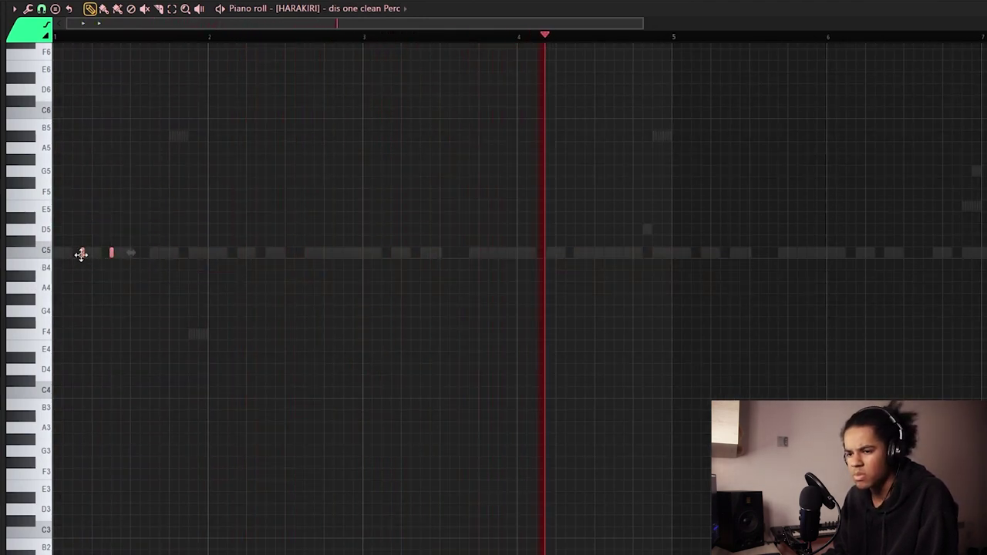
pyautogui.scroll(-1, 672, 38)
pyautogui.scroll(-1, 672, 40)
pyautogui.hotkey('ctrl', 'a')
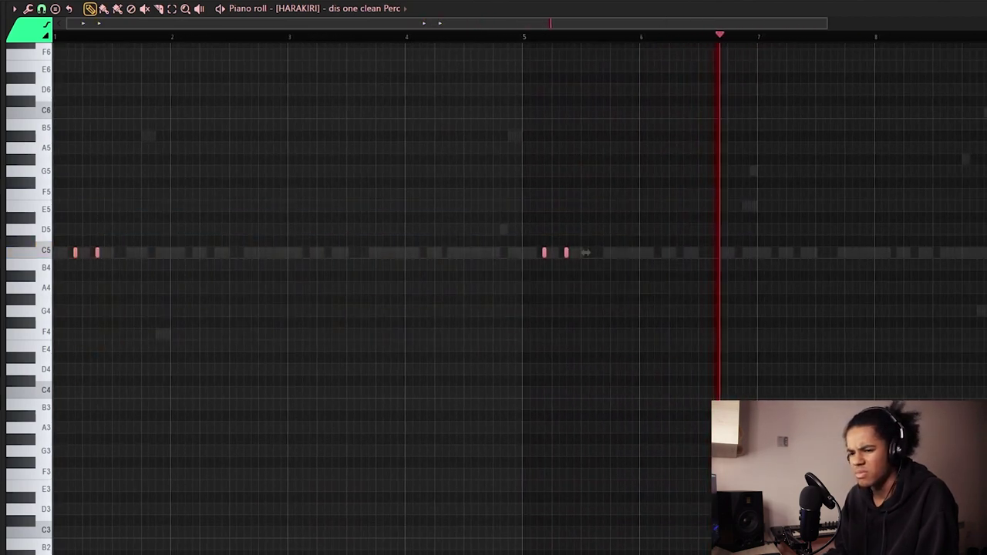
# - Load the Go To YeatxKan Perc 4 sample and place C5 hits just past the middle of bars 2 and 4
pyautogui.moveTo(379, 554); pyautogui.dragTo(379, 370)
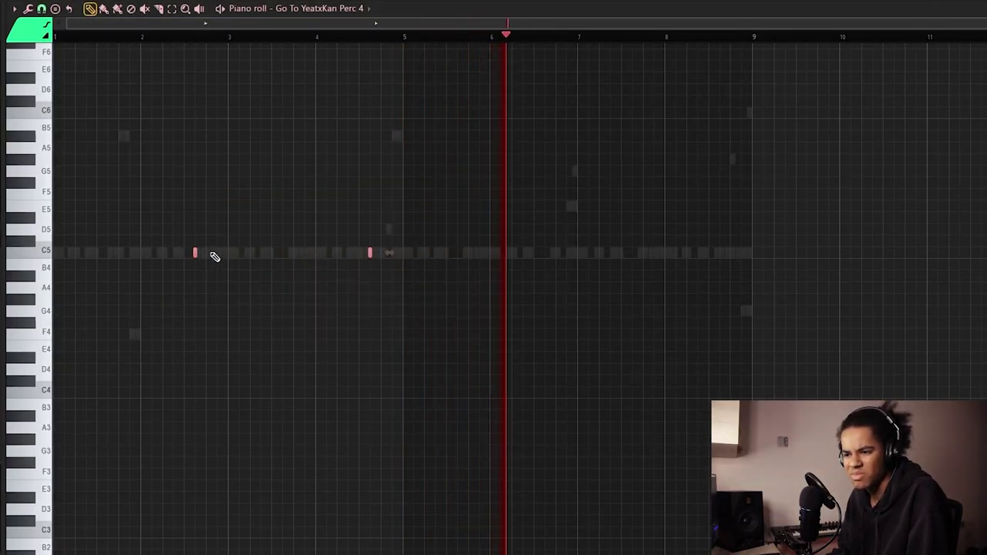
pyautogui.scroll(3, 732, 39)
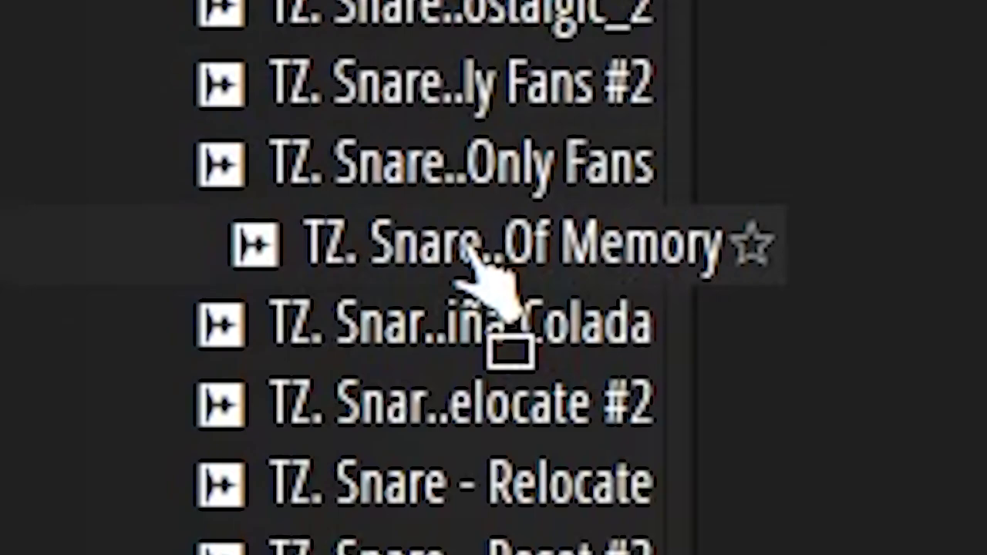
# - Load the TZ. Snare ending in "Of Memory" and TZ. Snare - Backshots, placing a hit of each on steps 7 and 15 of bar 2
pyautogui.moveTo(423, 251); pyautogui.dragTo(538, 525)
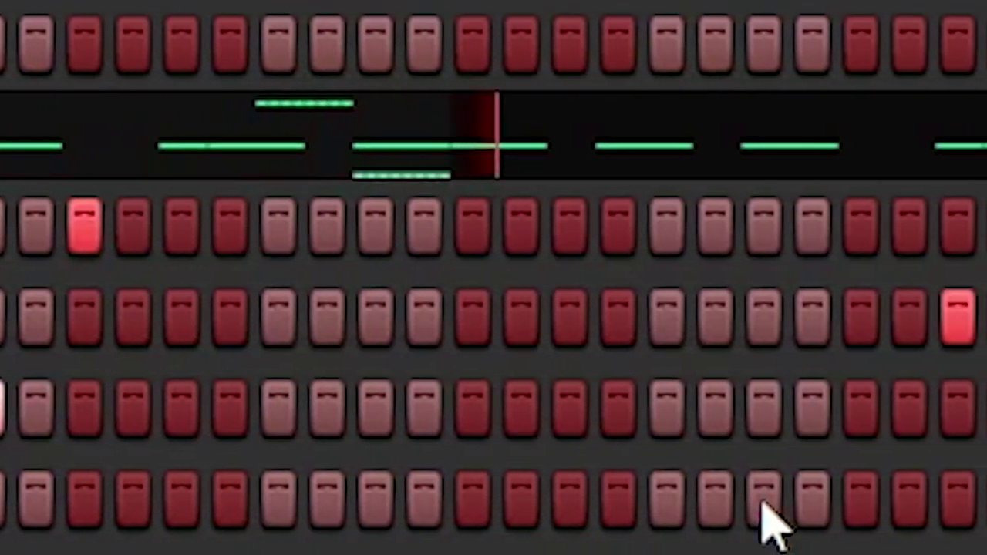
pyautogui.click(762, 500)
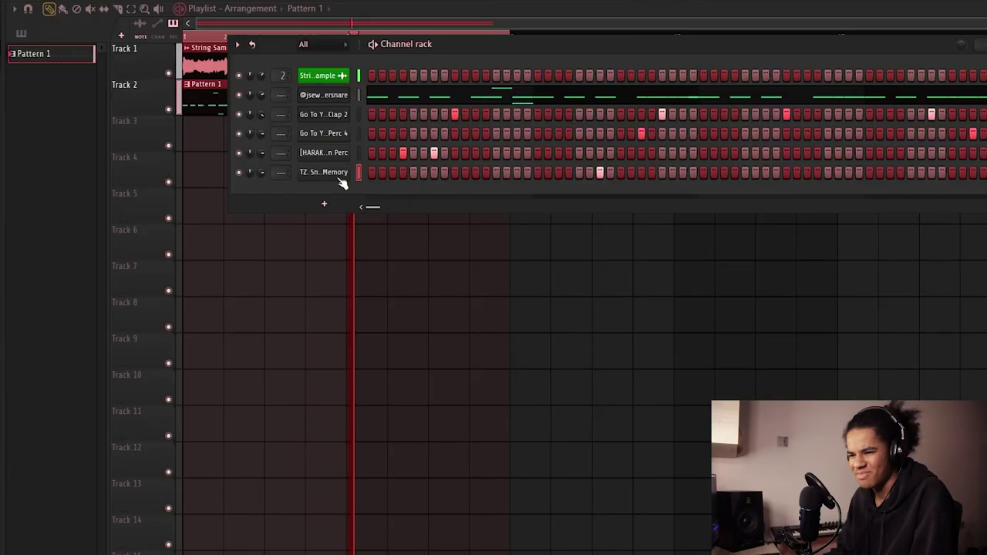
pyautogui.rightClick(351, 173)
pyautogui.click(353, 174)
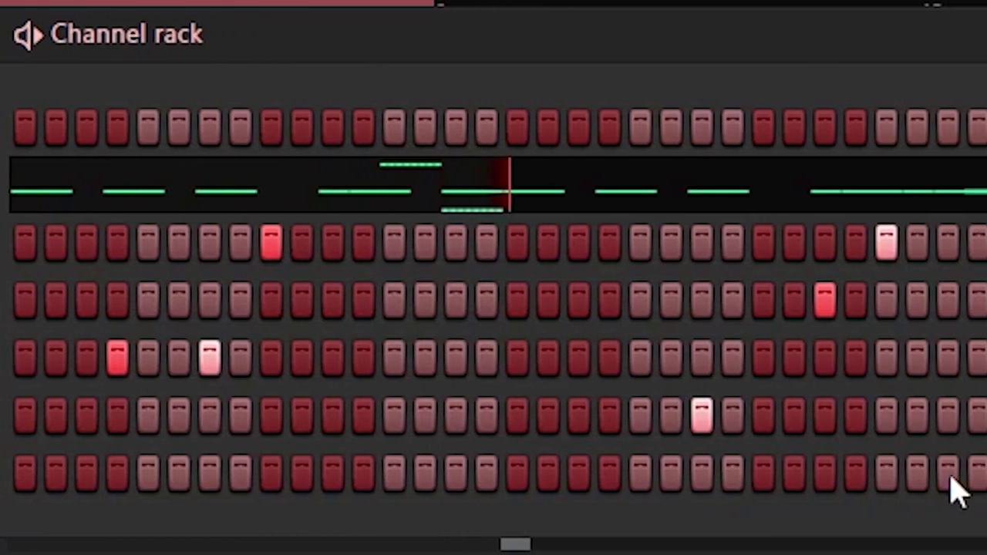
pyautogui.click(955, 474)
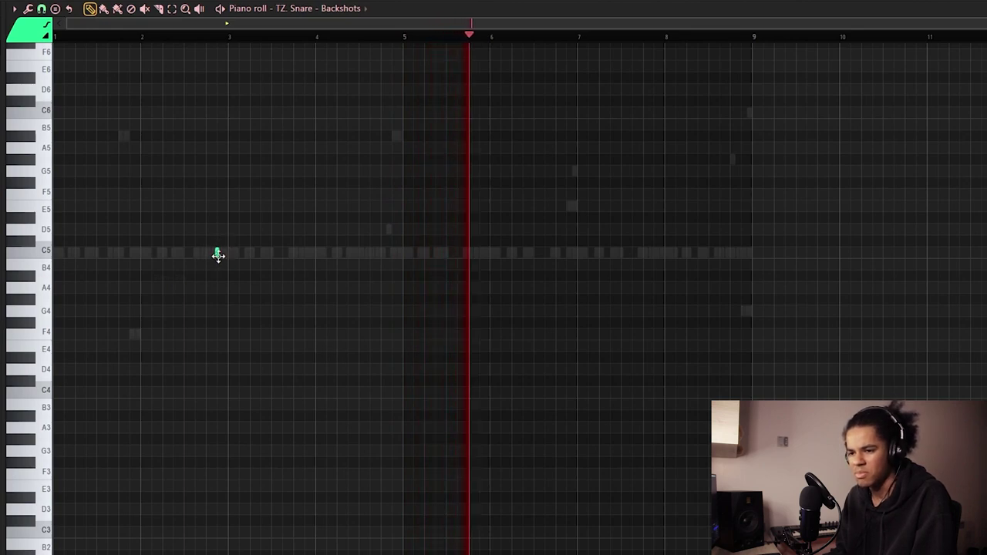
pyautogui.scroll(2, 585, 39)
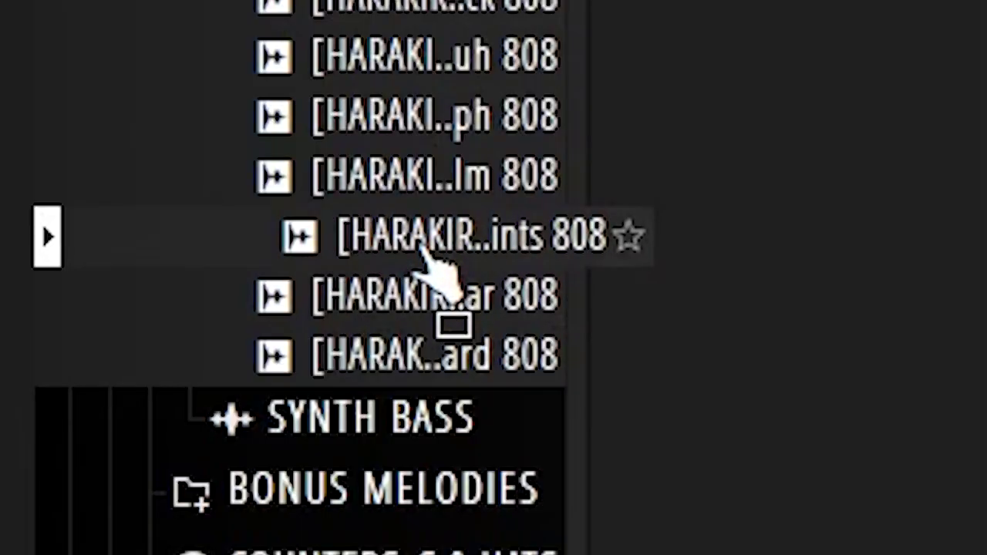
# - Load the [HARAKIRI] Saints 808 and replace the short root notes with half-bar notes: D#2 at bar 3 and mid-bar 4, G#2 at bar 5
pyautogui.moveTo(440, 278); pyautogui.dragTo(485, 269)
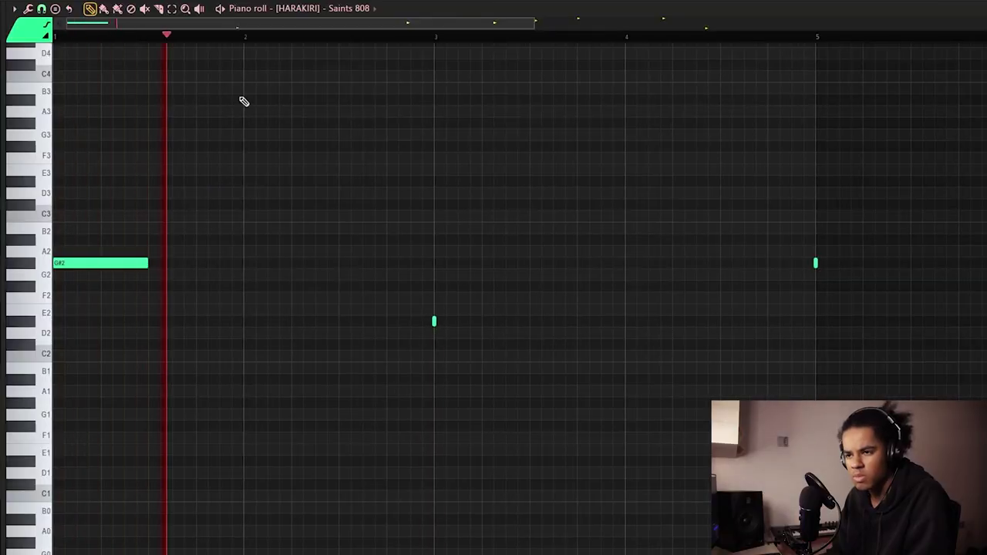
pyautogui.click(432, 322)
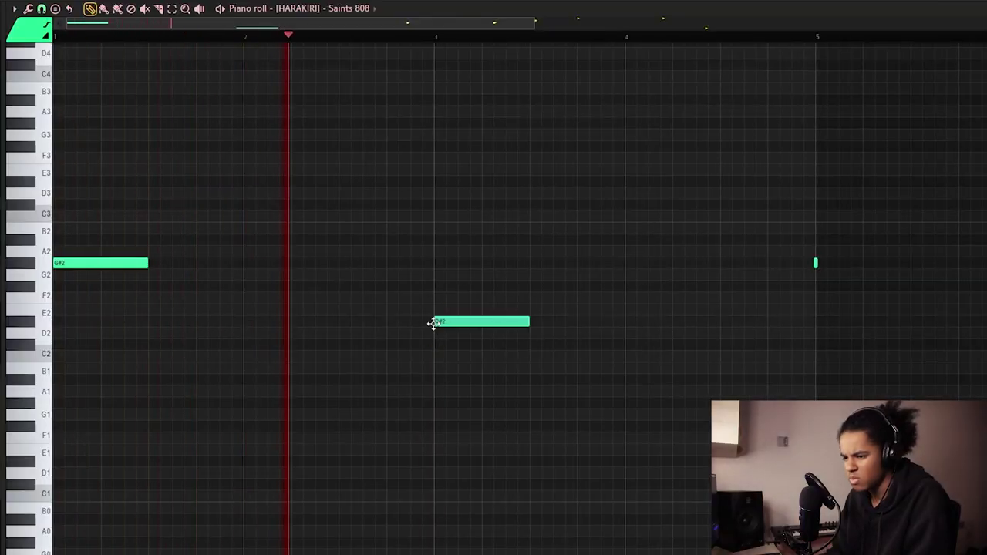
pyautogui.scroll(-3, 464, 37)
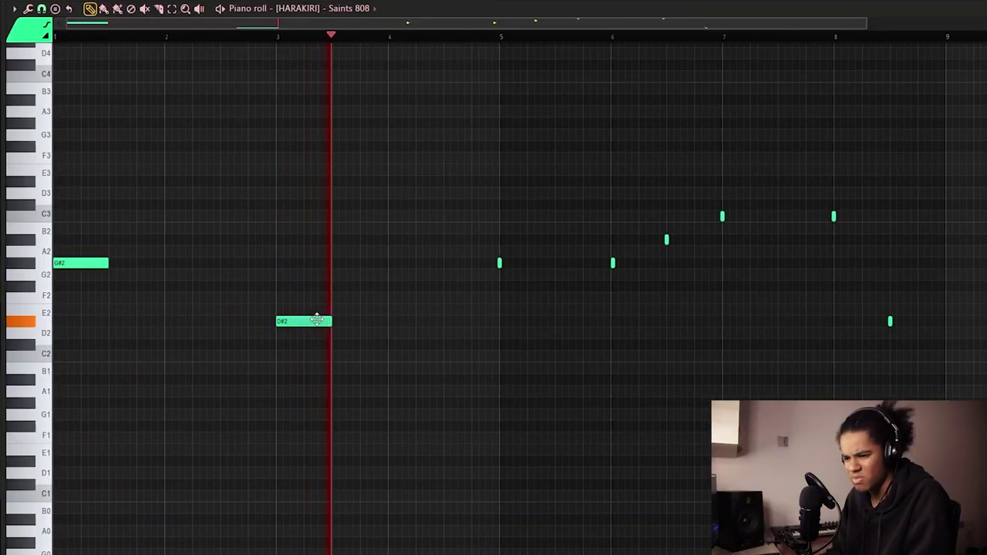
pyautogui.click(443, 321)
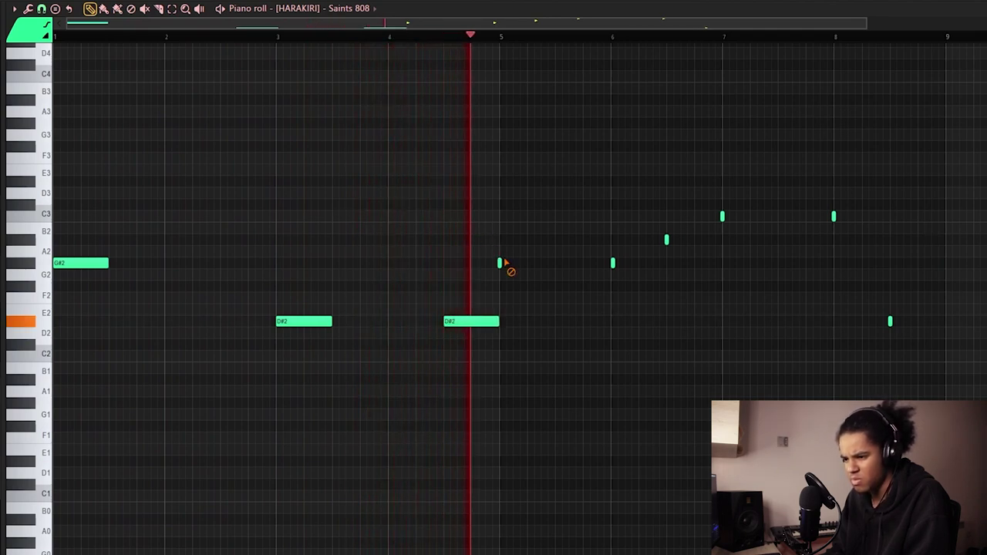
pyautogui.click(499, 264)
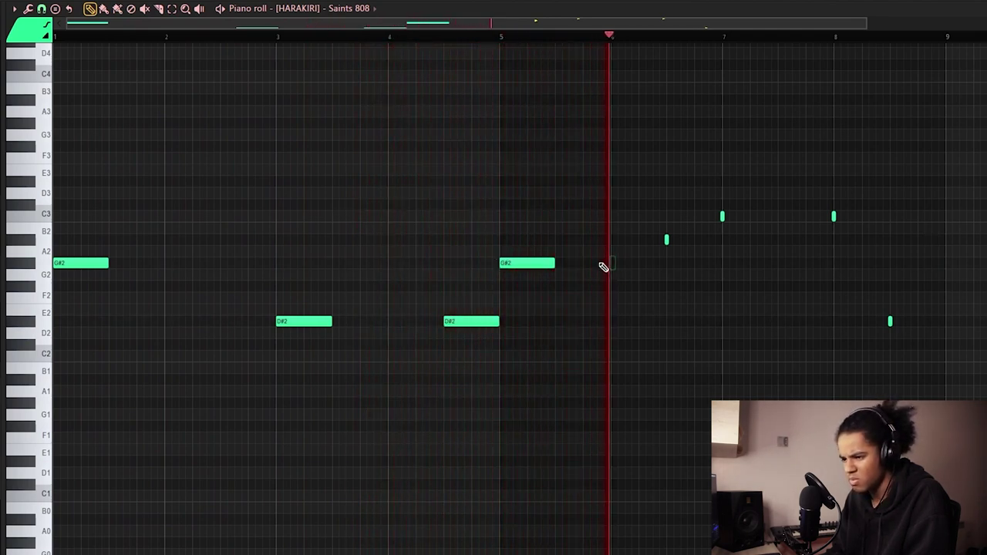
# - Place half-bar 808 notes on A#2 at mid-bar 6 and C2 at bar 7, and replace bar 8's short C3 with a C2 starting just before it
pyautogui.click(667, 239)
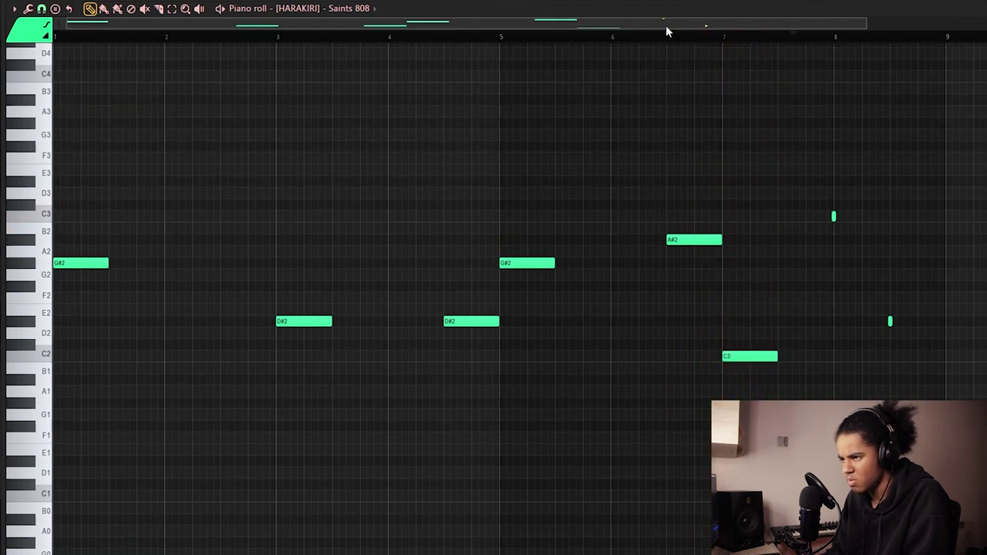
pyautogui.scroll(-3, 671, 58)
pyautogui.rightClick(665, 216)
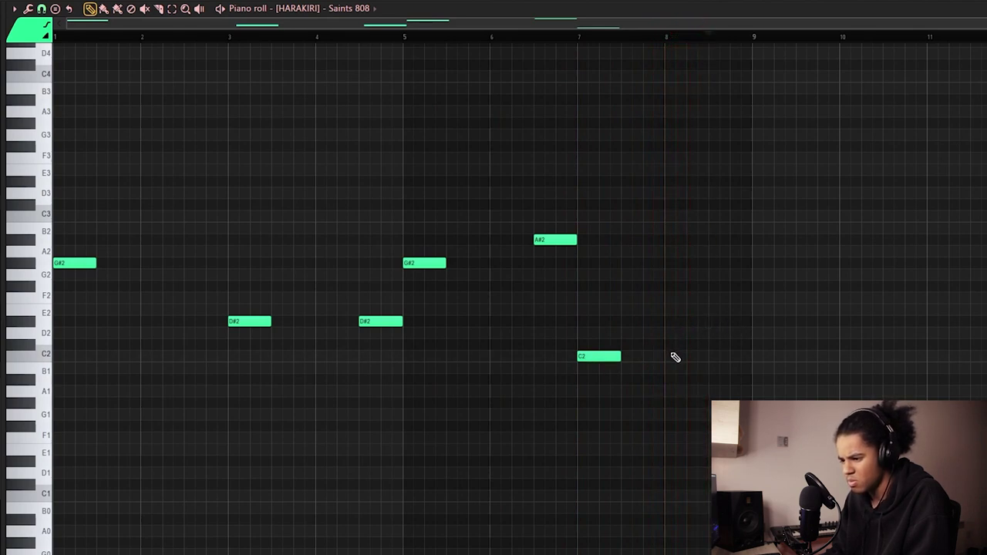
pyautogui.moveTo(654, 357)
pyautogui.mouseDown()
pyautogui.moveTo(644, 356)
pyautogui.moveTo(670, 356)
pyautogui.mouseUp()
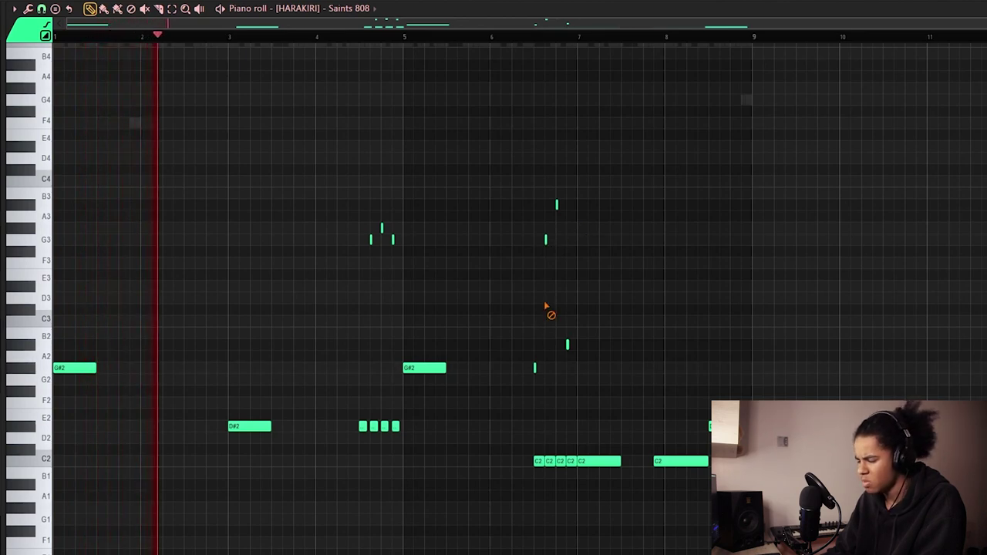
# - Set the last three slide notes in bar 6 to G3 and shorten the three C2 notes beneath them
pyautogui.scroll(2, 576, 39)
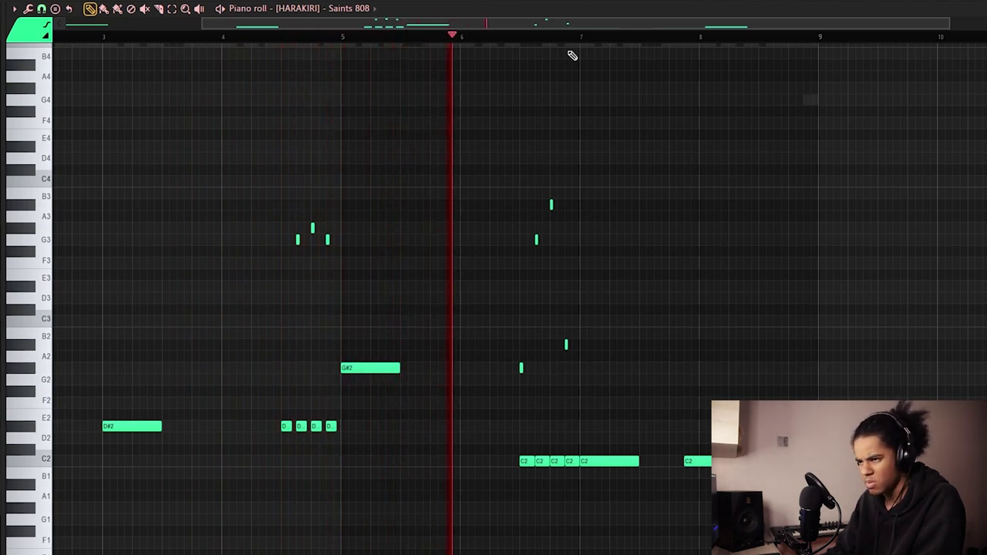
pyautogui.scroll(2, 571, 42)
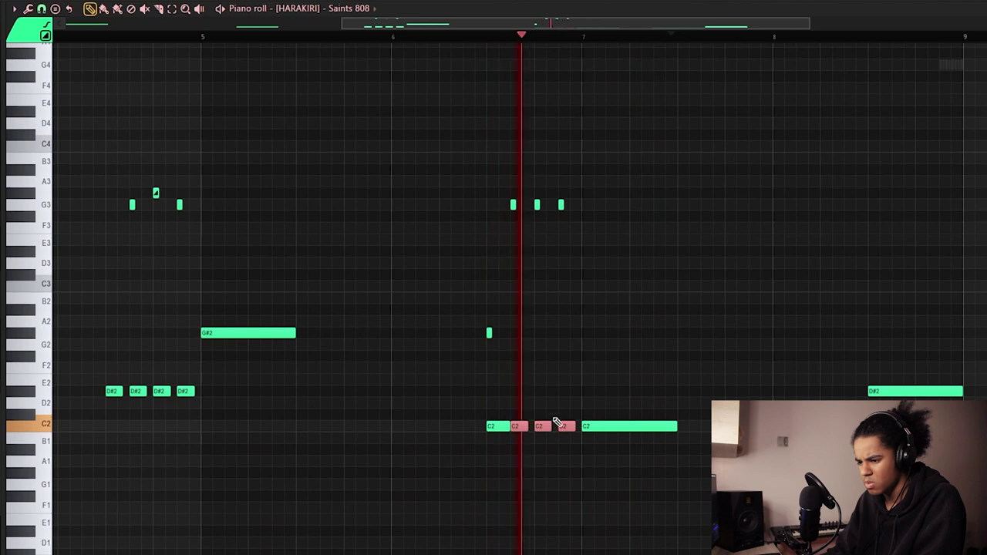
pyautogui.keyDown('ctrl'); pyautogui.click(588, 267); pyautogui.keyUp('ctrl')
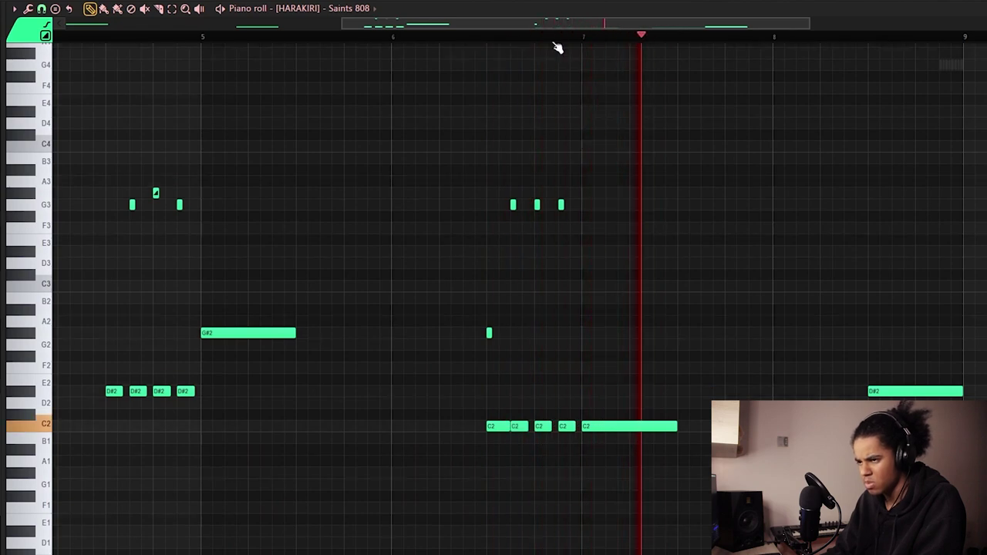
# - Vary the ending of the 808 pattern by moving the short slide note above bar 16's D#2 earlier and up to C#4
pyautogui.scroll(-3, 558, 51)
pyautogui.scroll(-1, 733, 47)
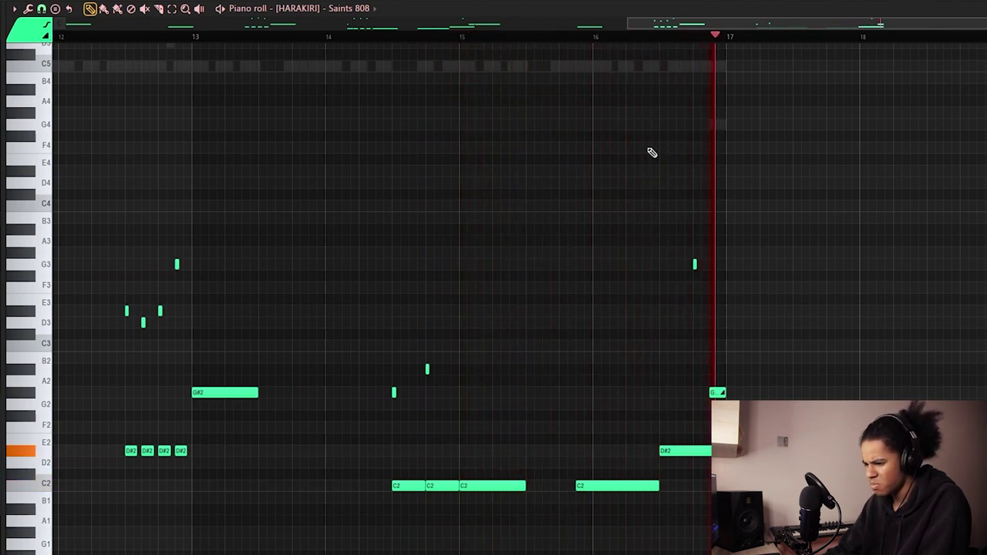
pyautogui.click(576, 36)
pyautogui.scroll(3, 714, 171)
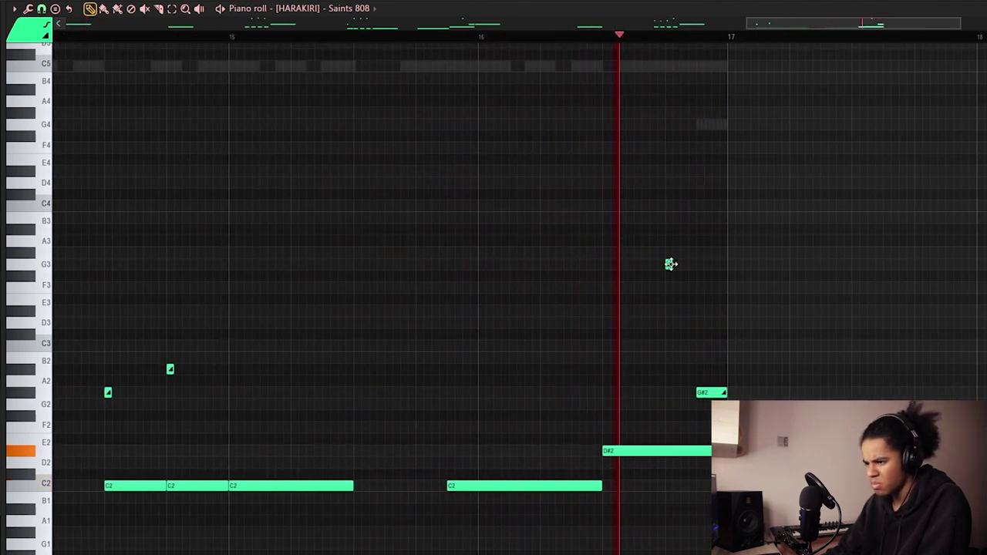
pyautogui.press('space')
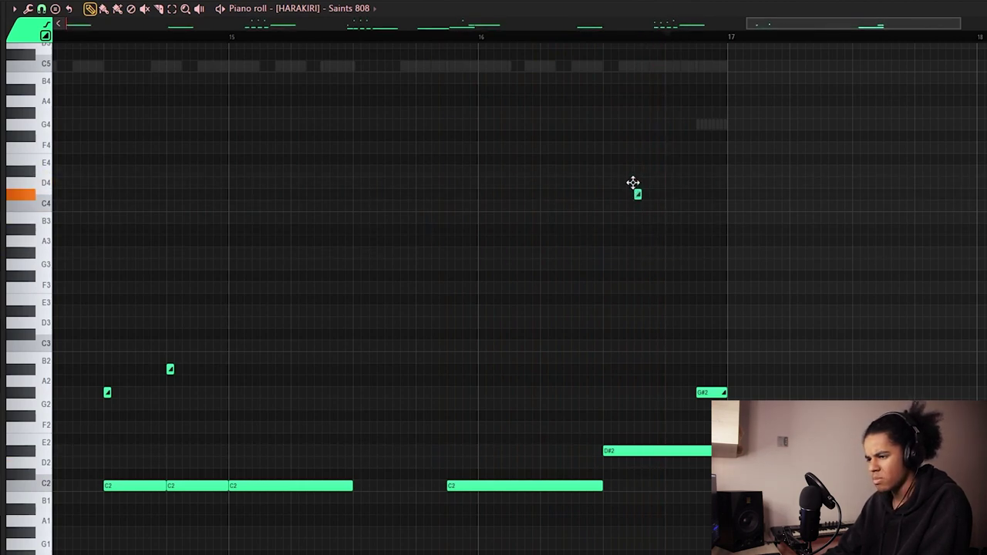
pyautogui.moveTo(697, 112); pyautogui.dragTo(699, 125)
pyautogui.click(702, 452)
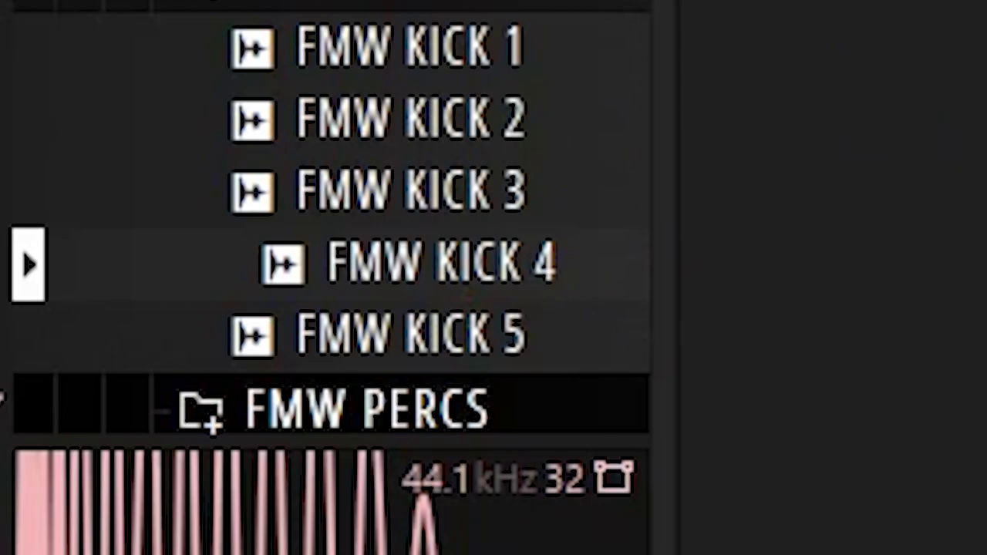
# - Load the FMW KICK 4 sample into the beat
pyautogui.moveTo(479, 262); pyautogui.dragTo(497, 174)
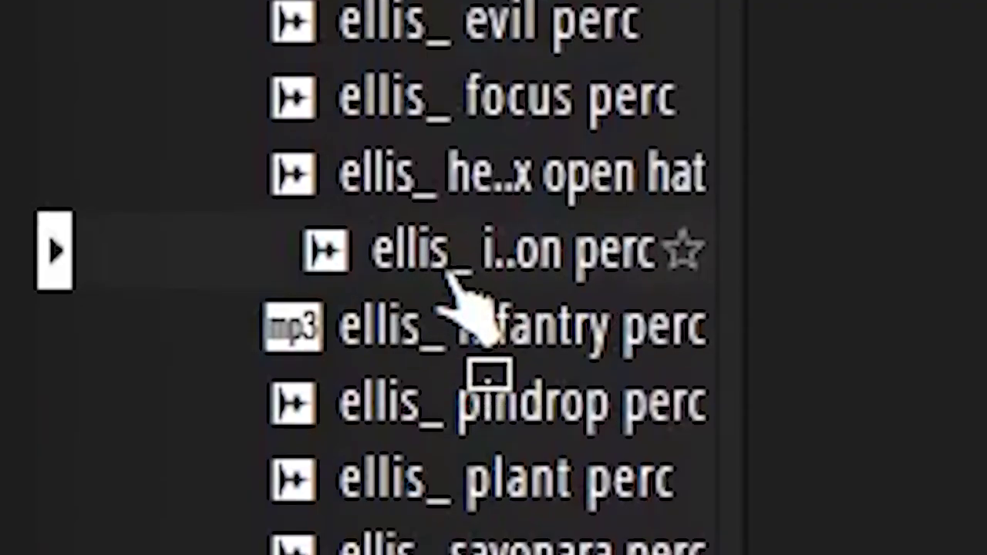
# - Load the ellis_ illusion perc sample with C5 hits in bars 1 and 5, and duplicate the first eight bars into bars 9 to 16
pyautogui.moveTo(468, 266); pyautogui.dragTo(480, 254)
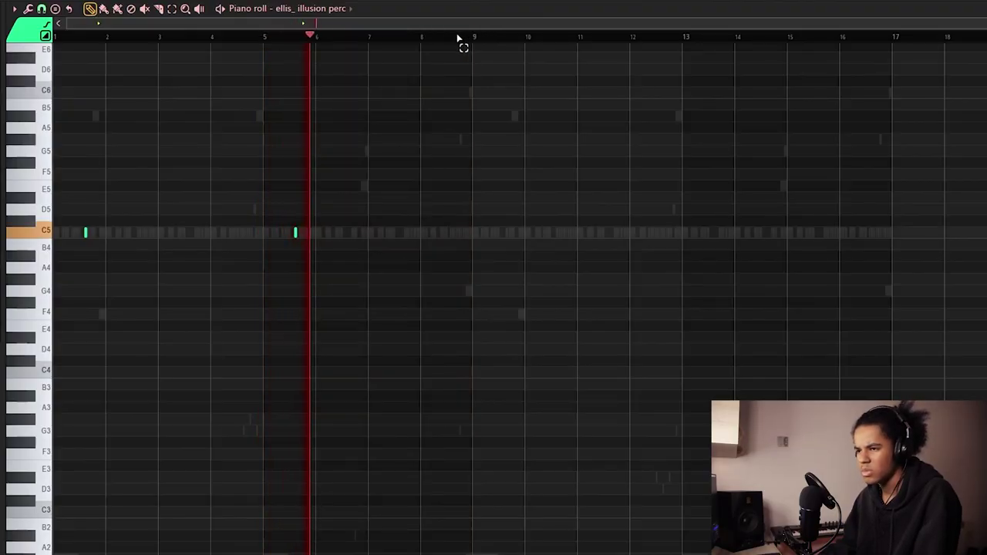
pyautogui.hotkey('ctrl', 'a')
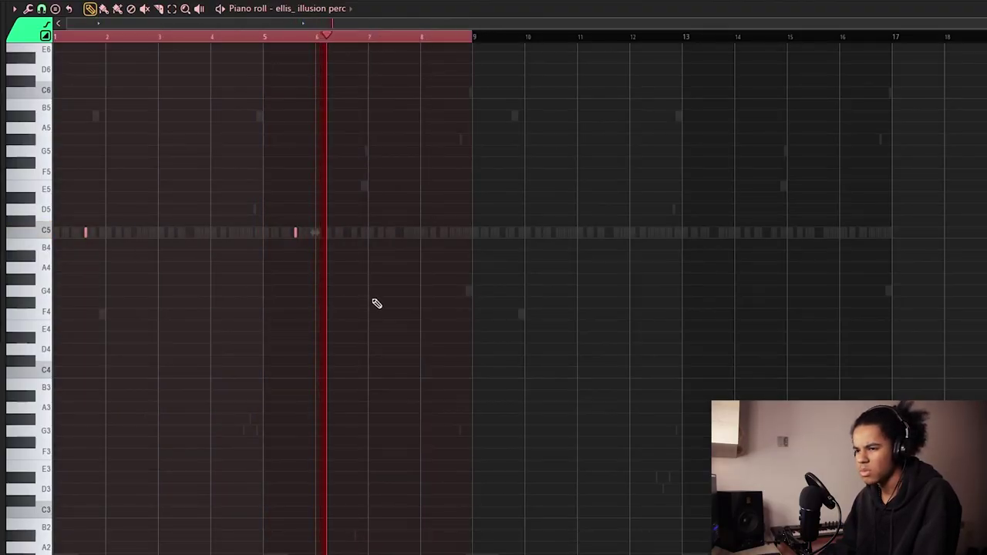
pyautogui.hotkey('ctrl', 'b')
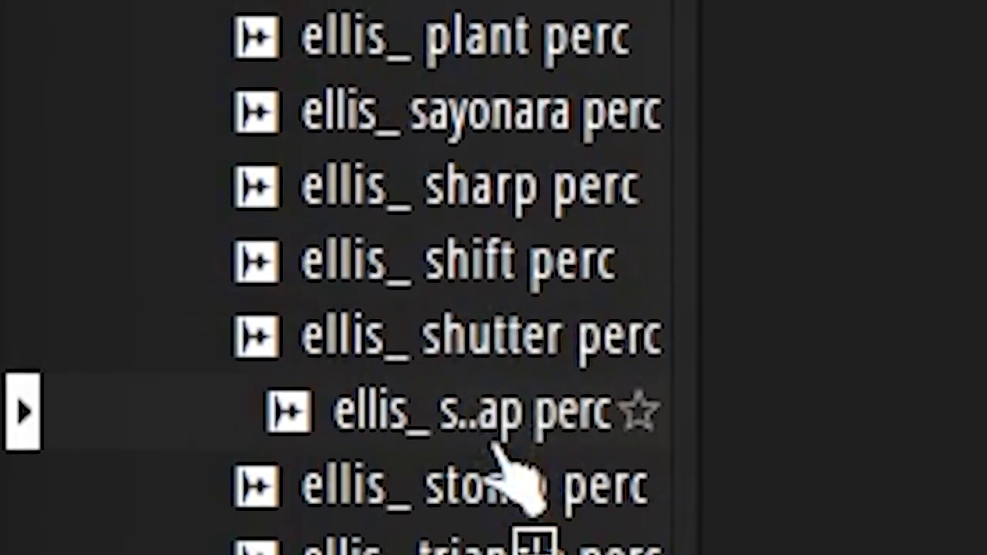
# - Load the ellis_ shift perc sample and place C5 hits in the middle of bars 2 and 7
pyautogui.moveTo(478, 262); pyautogui.dragTo(351, 463)
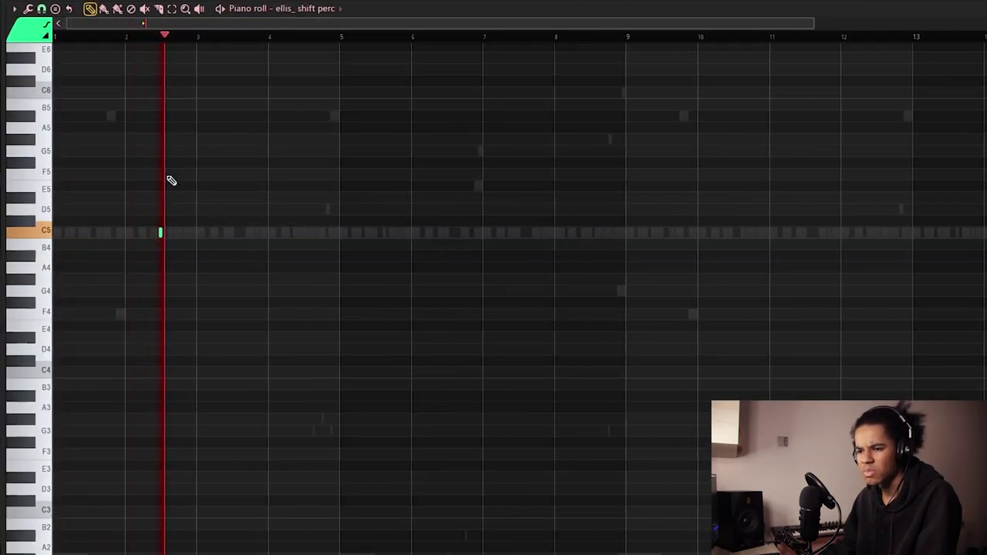
pyautogui.click(42, 8)
pyautogui.click(54, 120)
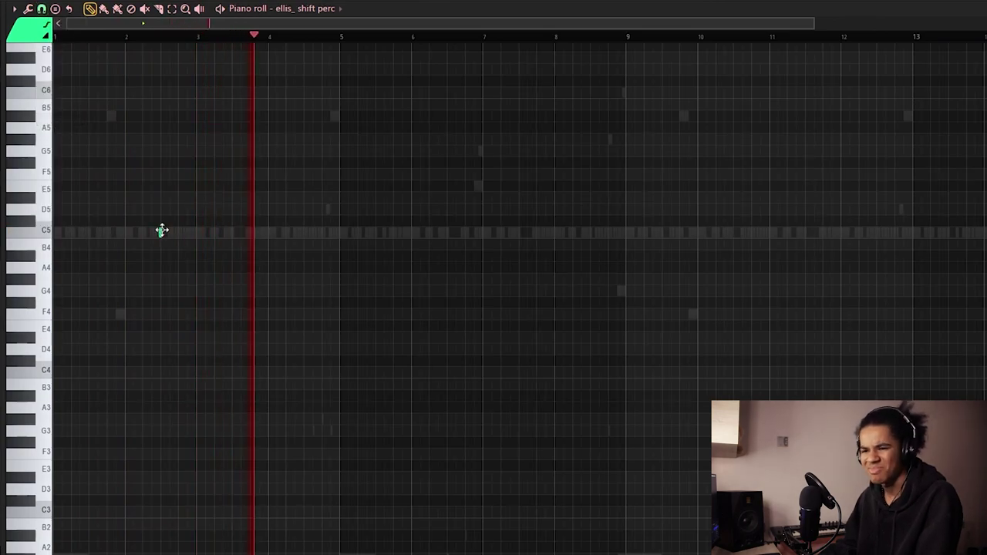
pyautogui.scroll(2, 409, 39)
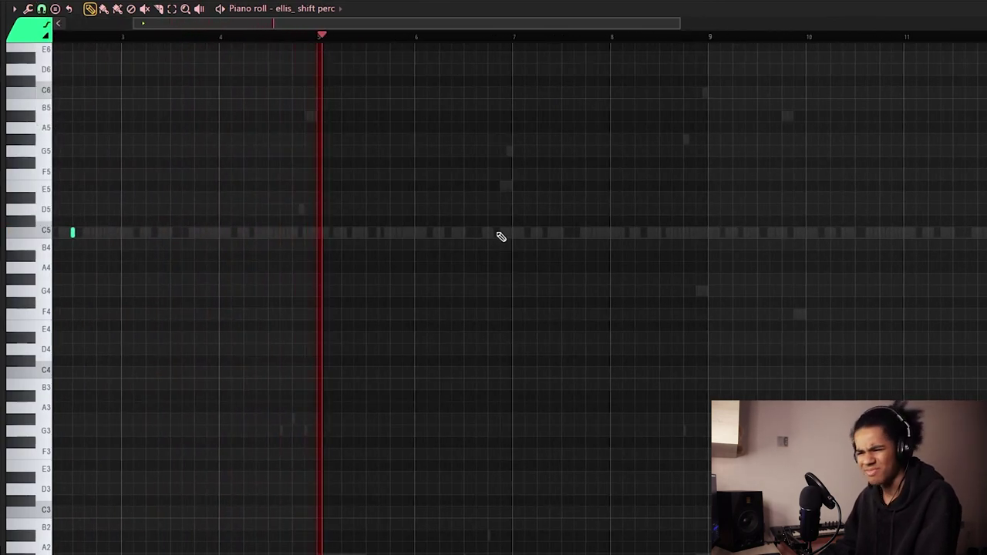
pyautogui.scroll(-2, 562, 41)
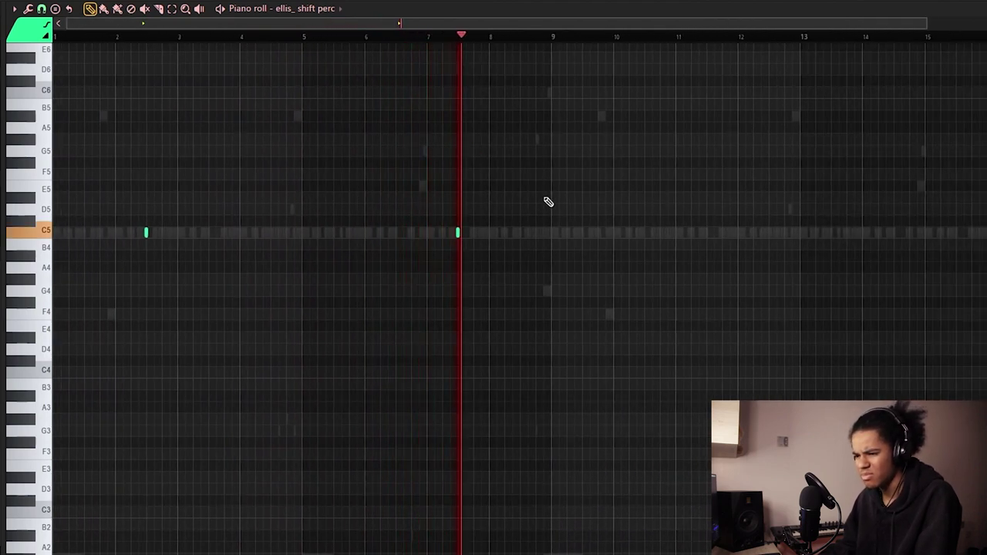
# - Replace the bar 7 shift perc hit with one at mid-bar 8, duplicate the hits into the second half and remove the bar 16 copy
pyautogui.rightClick(456, 233)
pyautogui.moveTo(612, 217); pyautogui.dragTo(152, 241)
pyautogui.moveTo(627, 269); pyautogui.dragTo(646, 304)
pyautogui.keyDown('ctrl'); pyautogui.click(649, 306); pyautogui.keyUp('ctrl')
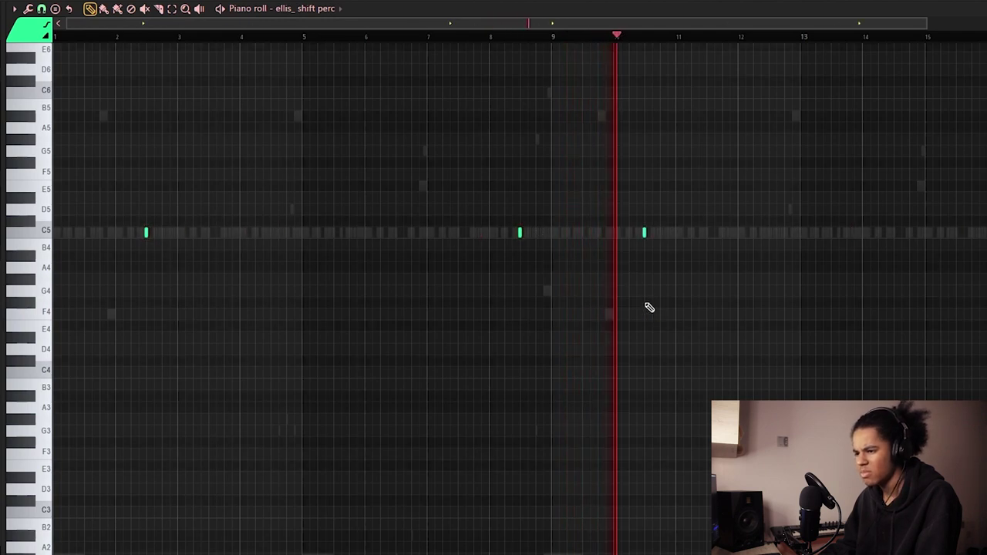
pyautogui.scroll(-2, 682, 42)
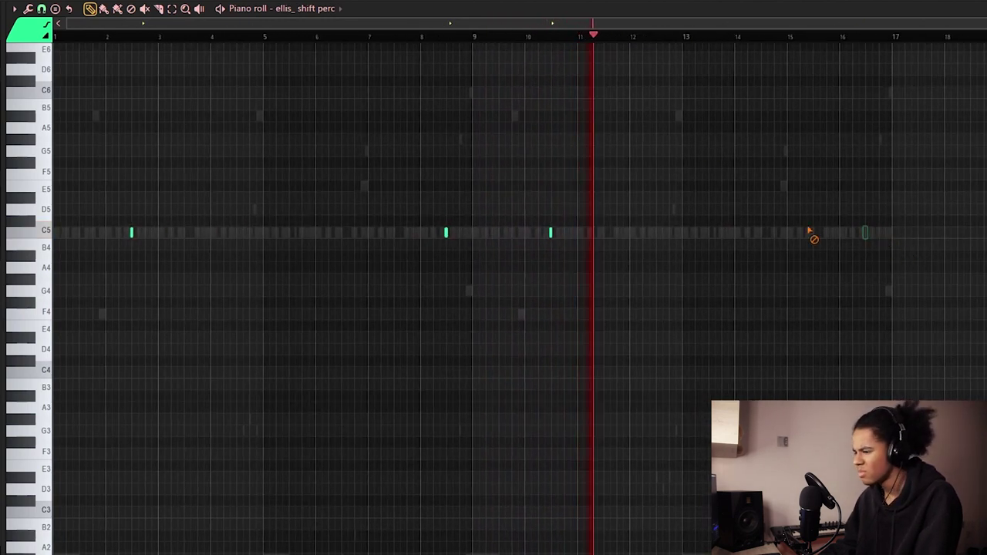
# - Add another C5 hit to the ellis_ shift perc pattern around the start of bar 14
pyautogui.scroll(3, 692, 42)
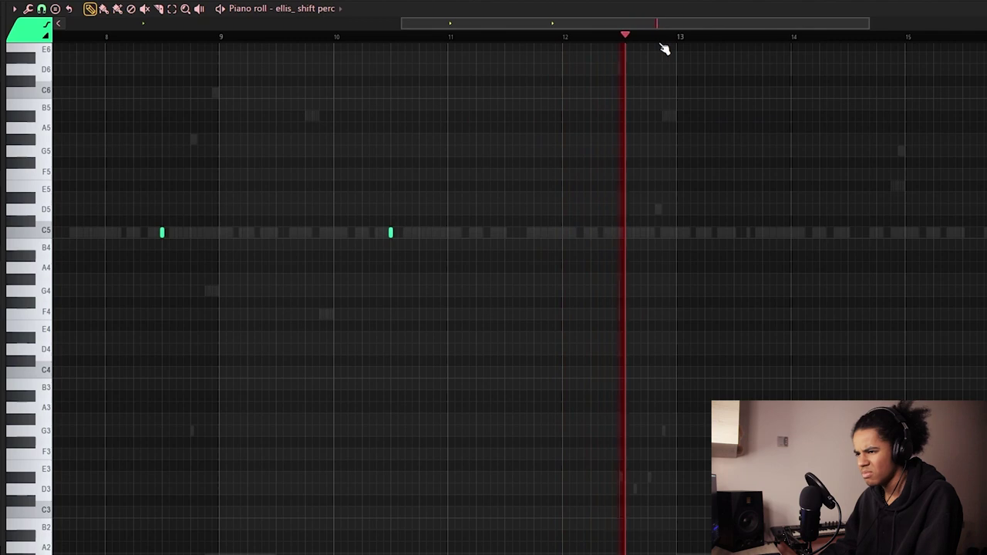
pyautogui.scroll(-3, 665, 46)
pyautogui.scroll(3, 769, 39)
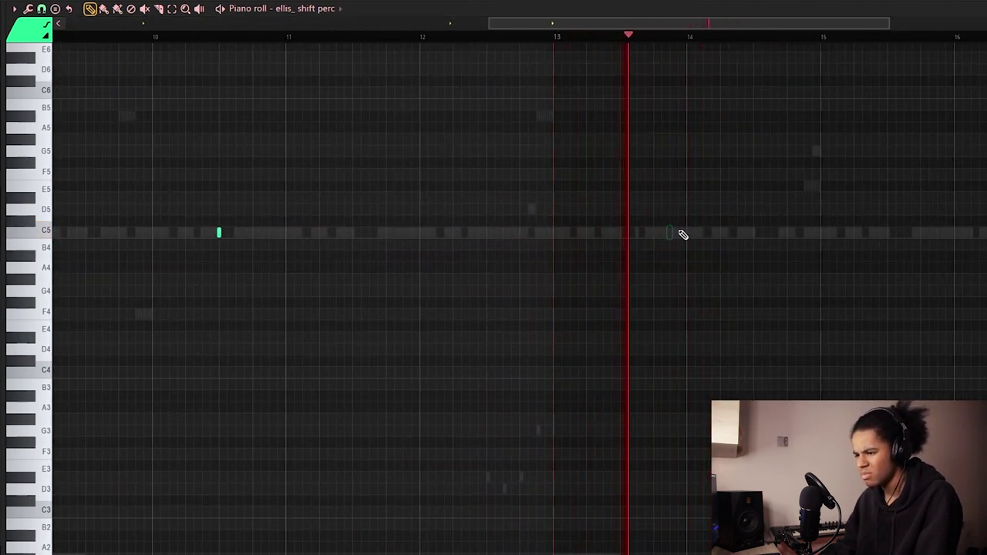
pyautogui.scroll(-3, 697, 38)
pyautogui.hscroll(-3, 259, 212)
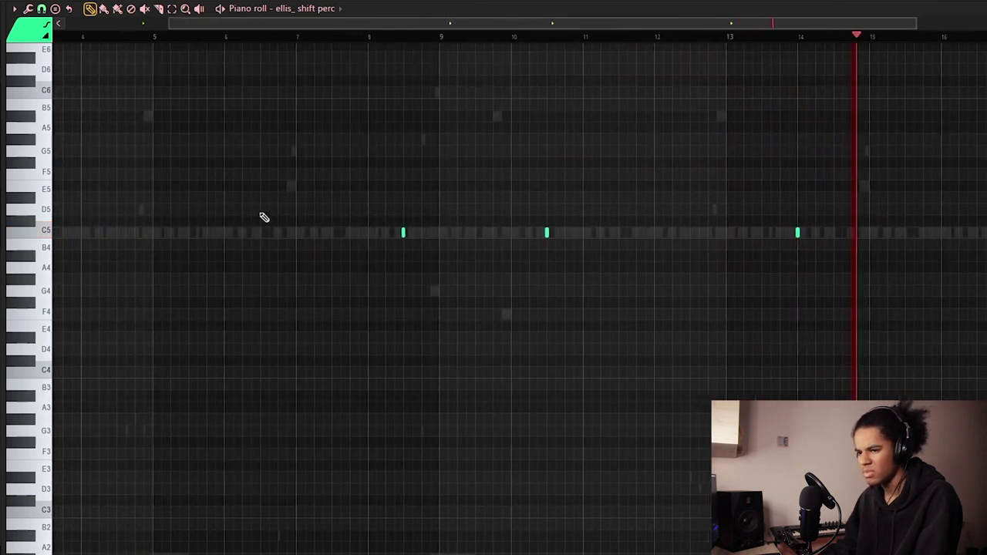
pyautogui.scroll(-2, 472, 40)
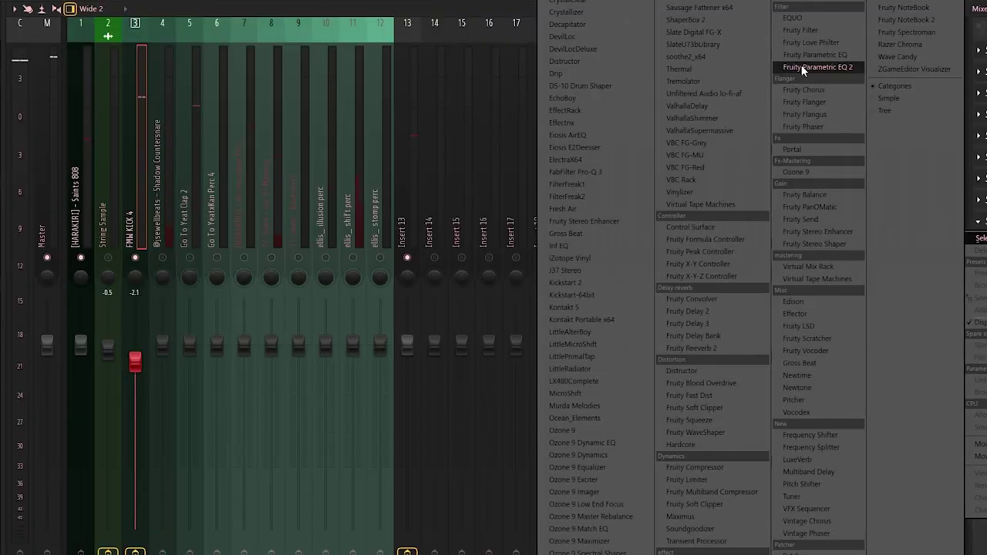
# - Insert Fruity Parametric EQ 2 on the FMW KICK 4 mixer track, fine-tune band 1 and boost band 2 in the bass range
pyautogui.click(802, 66)
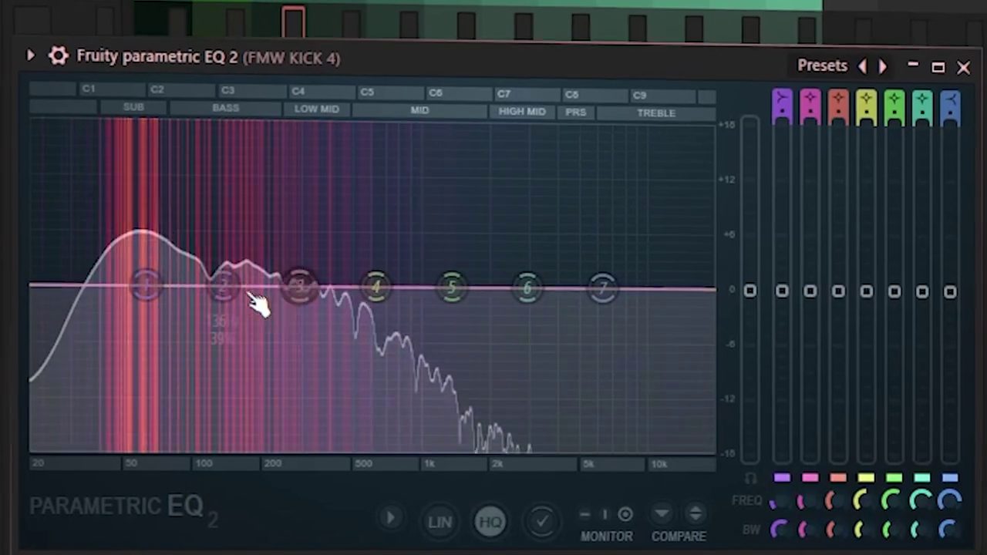
pyautogui.moveTo(223, 286); pyautogui.dragTo(216, 263)
pyautogui.moveTo(137, 279); pyautogui.dragTo(136, 285)
pyautogui.moveTo(215, 263); pyautogui.dragTo(214, 253)
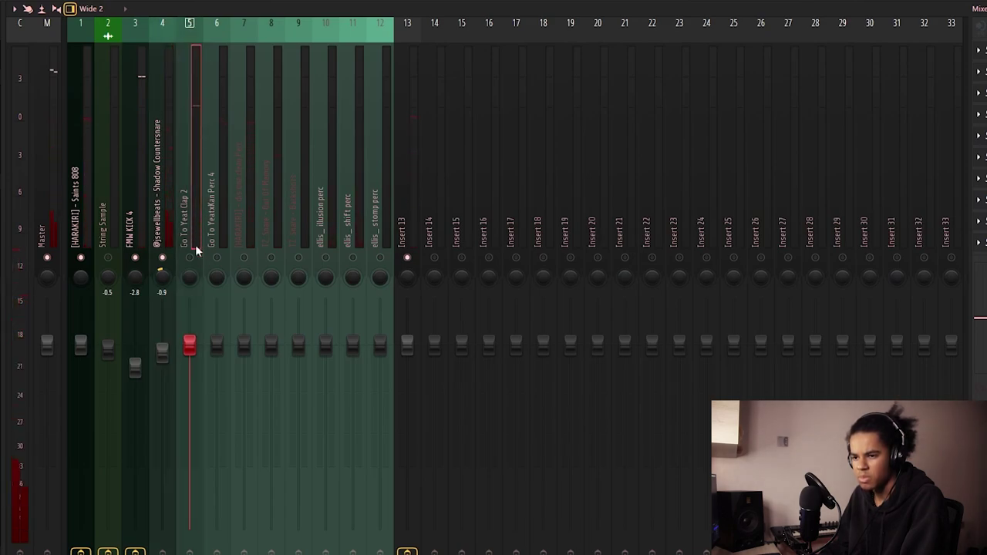
# - Copy the Shadow Countersnare clip in front of bar 17 in the playlist and trim its start to bar 13
pyautogui.click(528, 0)
pyautogui.click(508, 11)
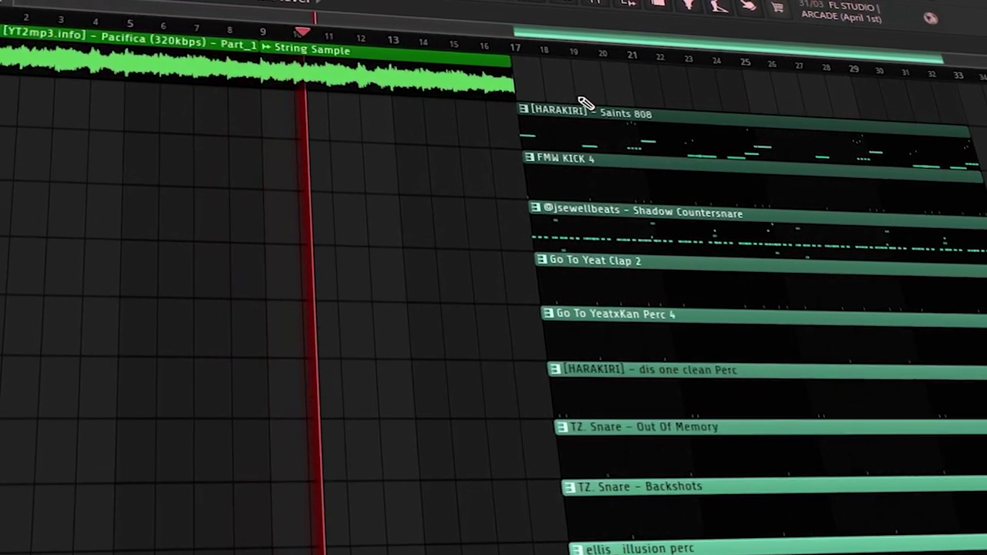
pyautogui.moveTo(933, 269); pyautogui.dragTo(358, 263)
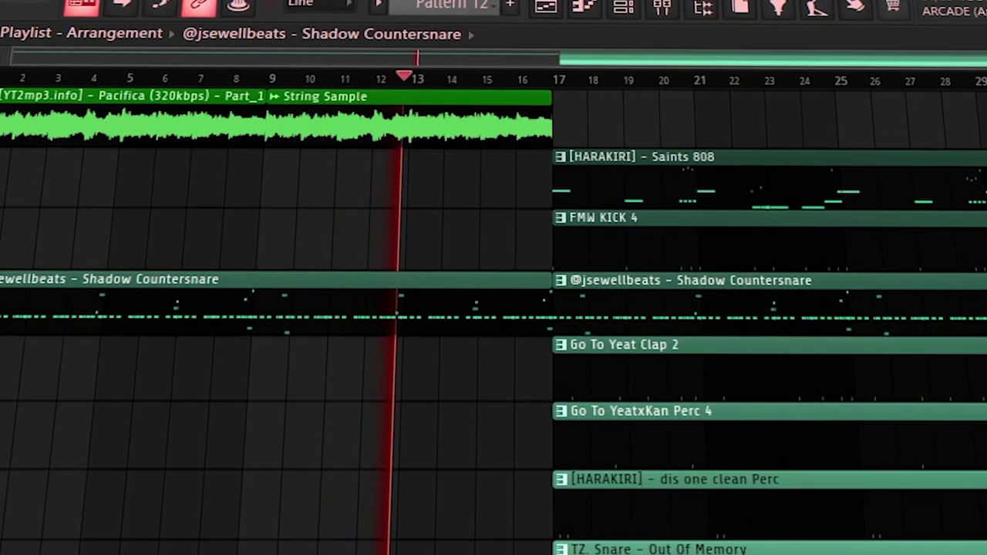
pyautogui.moveTo(1, 311); pyautogui.dragTo(397, 331)
# - Duplicate the String Sample audio clip so a copy fills bars 17 to 24
pyautogui.keyDown('ctrl'); pyautogui.click(410, 140); pyautogui.keyUp('ctrl')
pyautogui.hotkey('ctrl', 'b')
pyautogui.hotkey('ctrl', 'd')
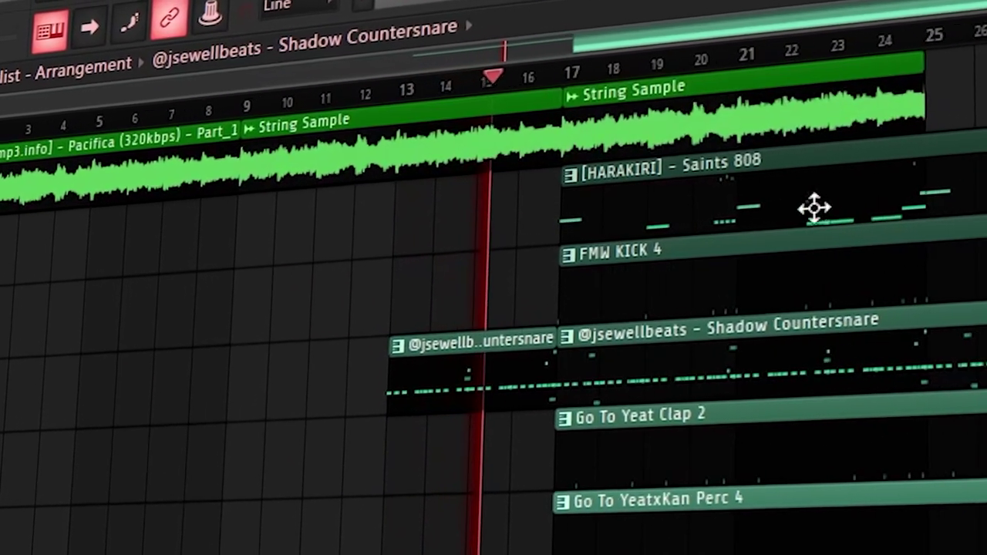
# - Trim the starts of the Saints 808 and FMW KICK 4 clips to bar 19, and duplicate the String Sample clip again at bar 25
pyautogui.moveTo(820, 210); pyautogui.dragTo(779, 272)
pyautogui.moveTo(571, 213); pyautogui.dragTo(717, 207)
pyautogui.hotkey('ctrl', 'd')
pyautogui.click(660, 13)
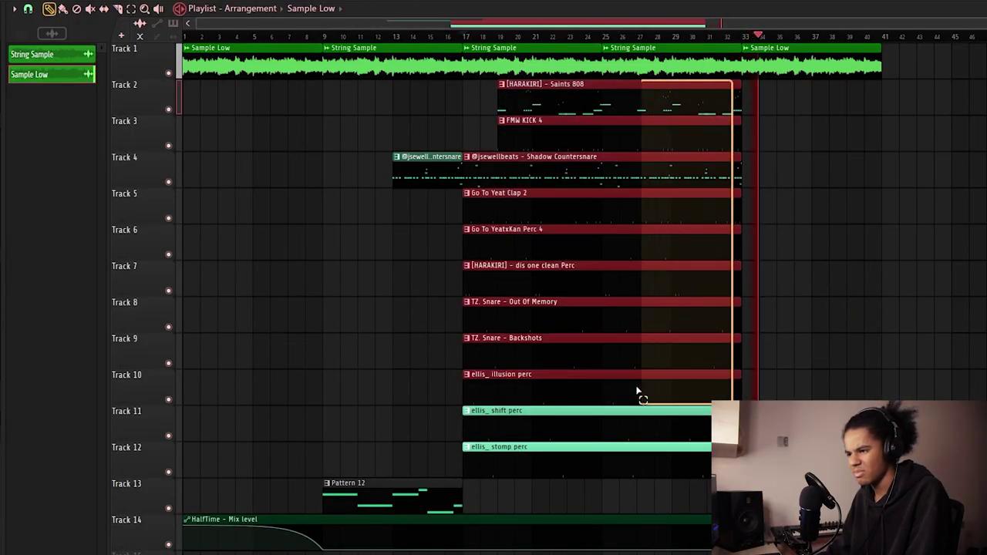
# - Duplicate the drum and 808 clips past bar 33, make all copies start at bar 35, and copy the last Sample Low clip directly behind itself
pyautogui.hotkey('ctrl', 'b')
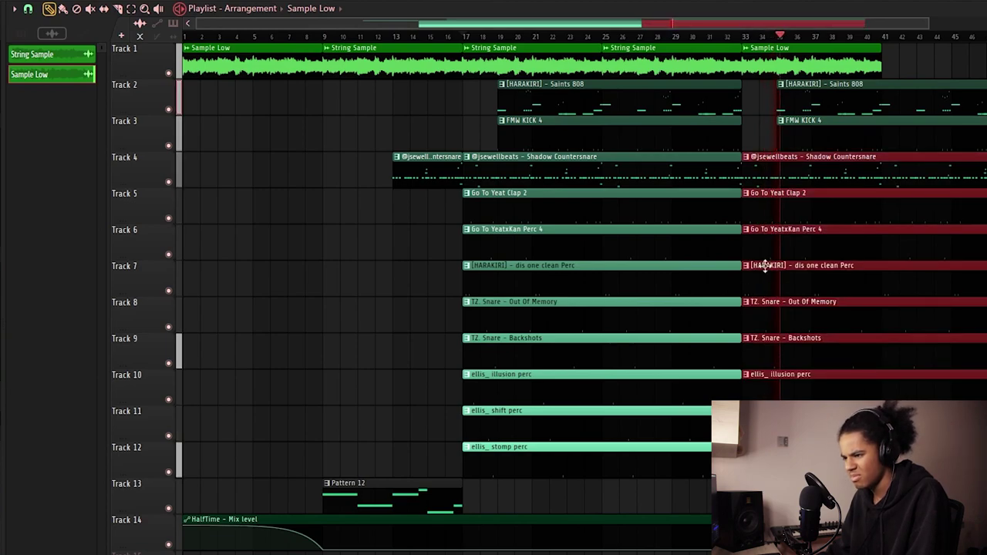
pyautogui.moveTo(769, 178); pyautogui.dragTo(786, 178)
pyautogui.click(772, 129)
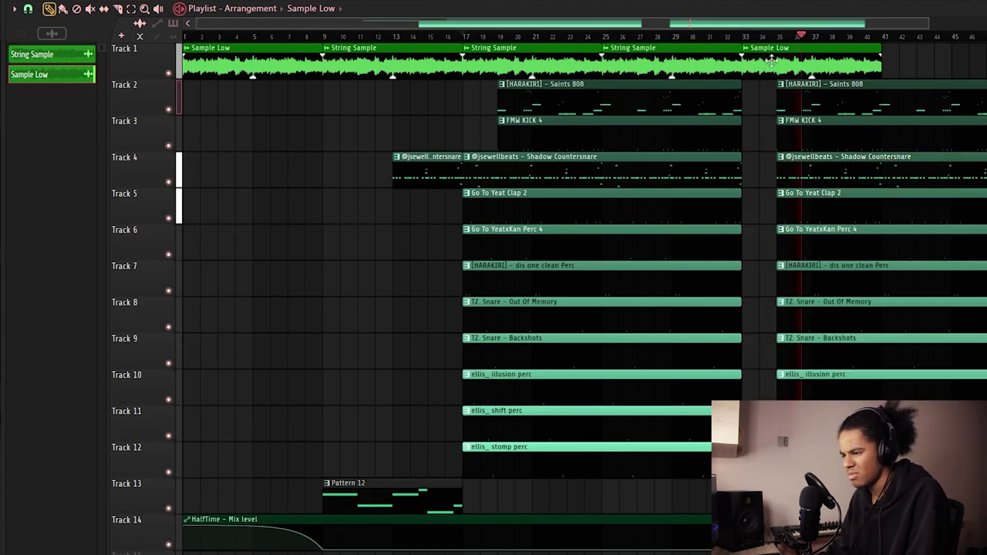
pyautogui.keyDown('shift'); pyautogui.moveTo(766, 64); pyautogui.dragTo(907, 44); pyautogui.keyUp('shift')
# - In the String Sample track's FabFilter Pro-Q 3, move the low cut to about 178 Hz and raise the 806 Hz bell to about -0.33 dB
pyautogui.press('F9')
pyautogui.click(116, 178)
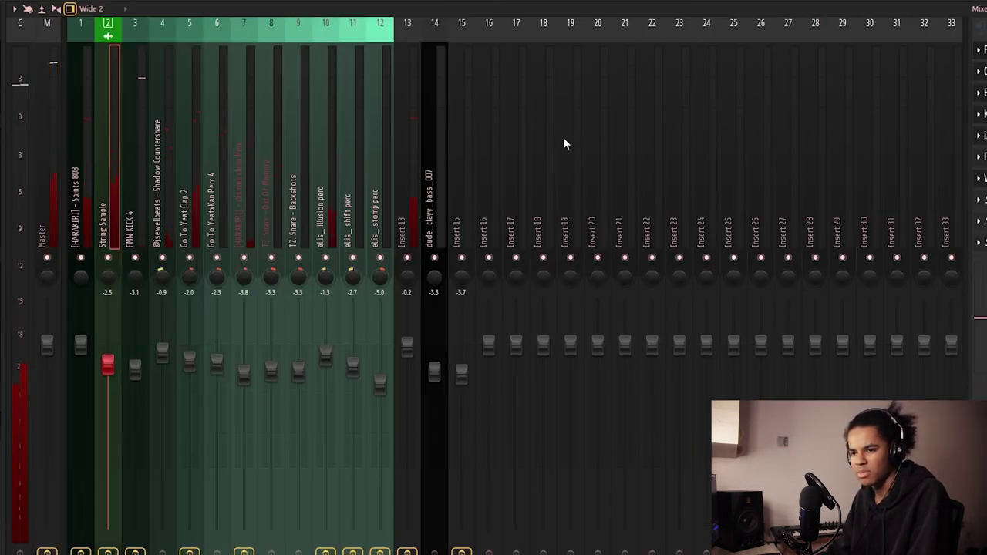
pyautogui.click(985, 50)
pyautogui.moveTo(412, 316); pyautogui.dragTo(430, 309)
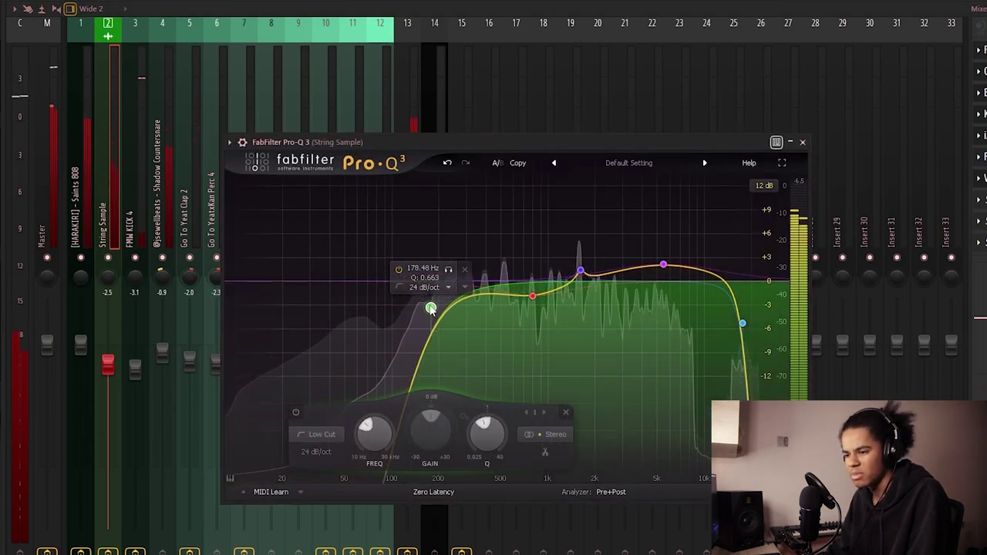
pyautogui.moveTo(532, 295); pyautogui.dragTo(532, 288)
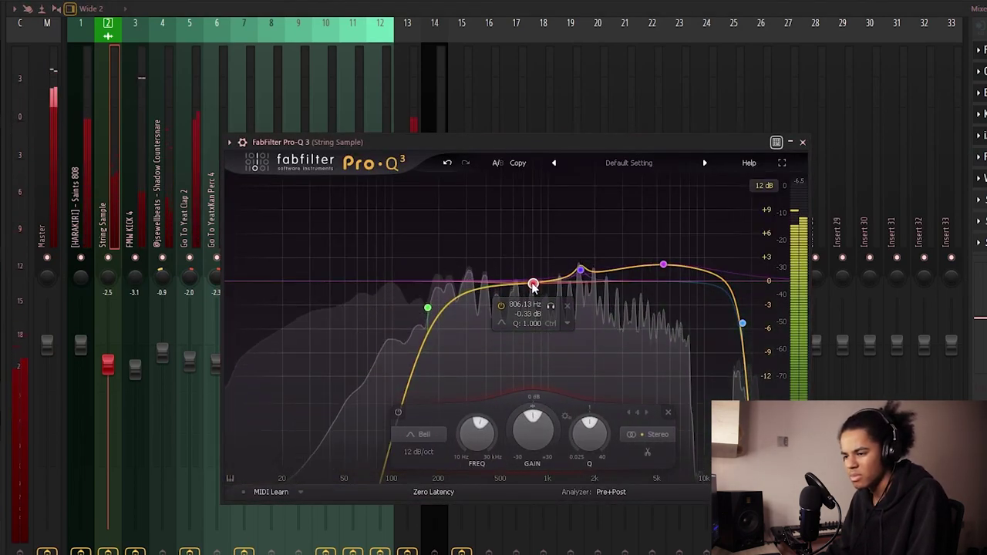